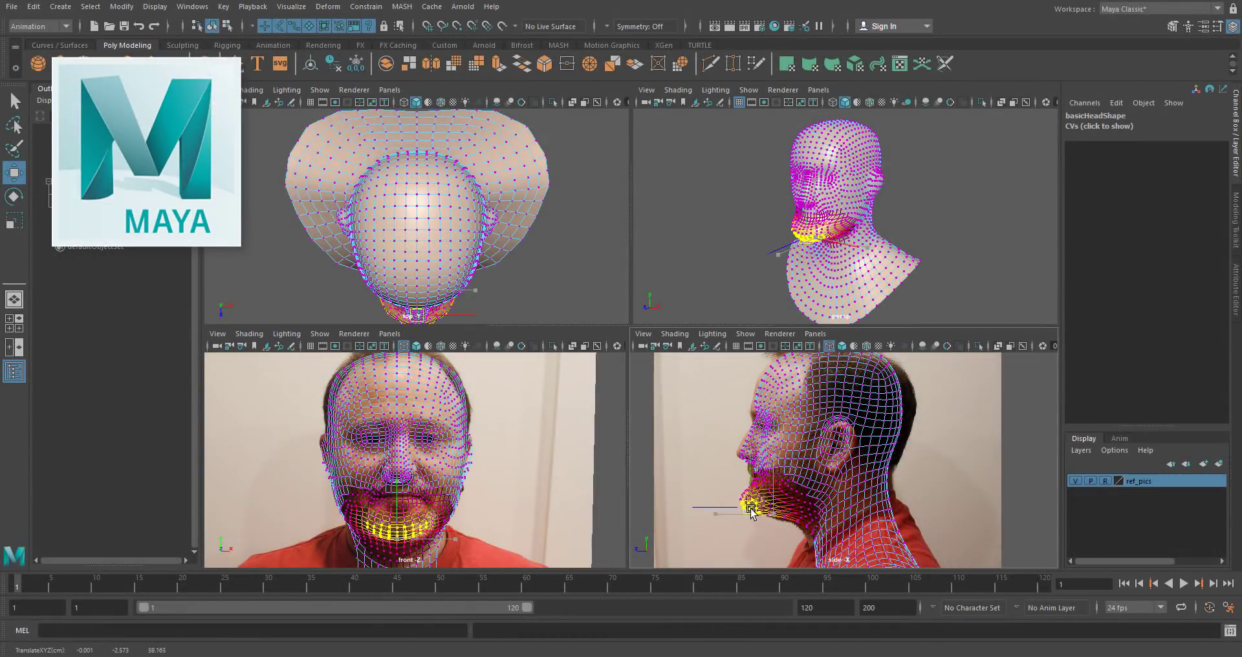
Step: Start from the empty four-view scene, with the ModelingReferencePlanes folder open in a file browser
{"action": "left_click", "coordinate": [759, 464]}
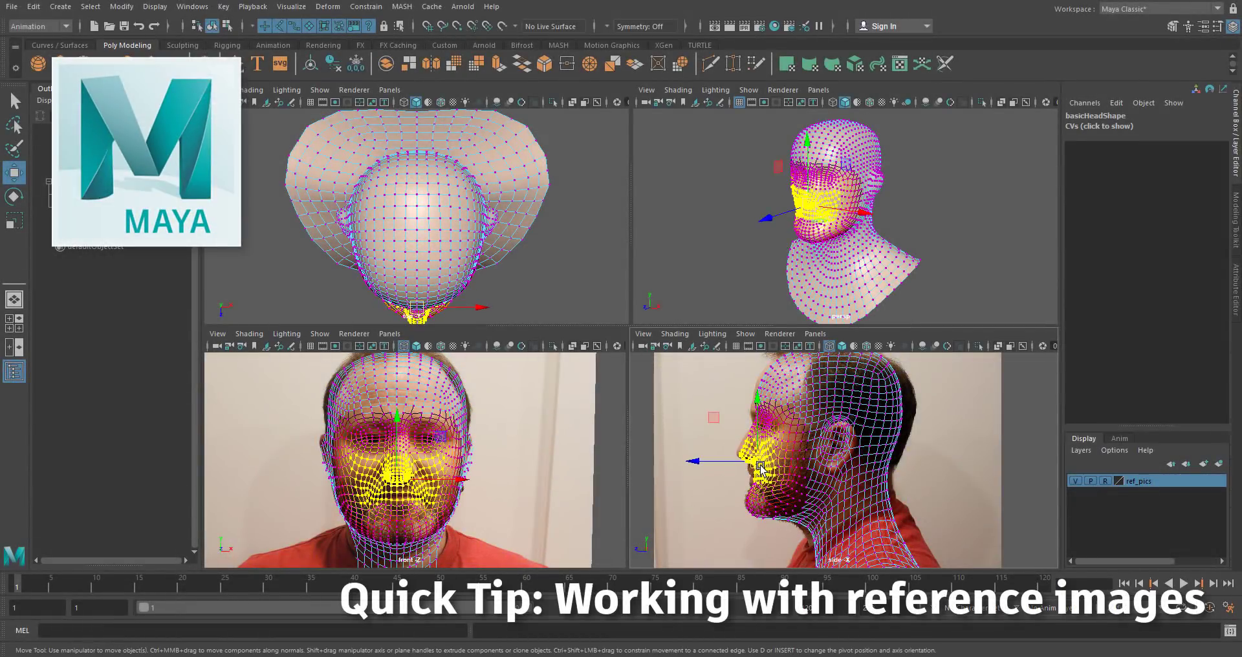
{"action": "left_click", "coordinate": [757, 430]}
{"action": "left_click", "coordinate": [783, 393]}
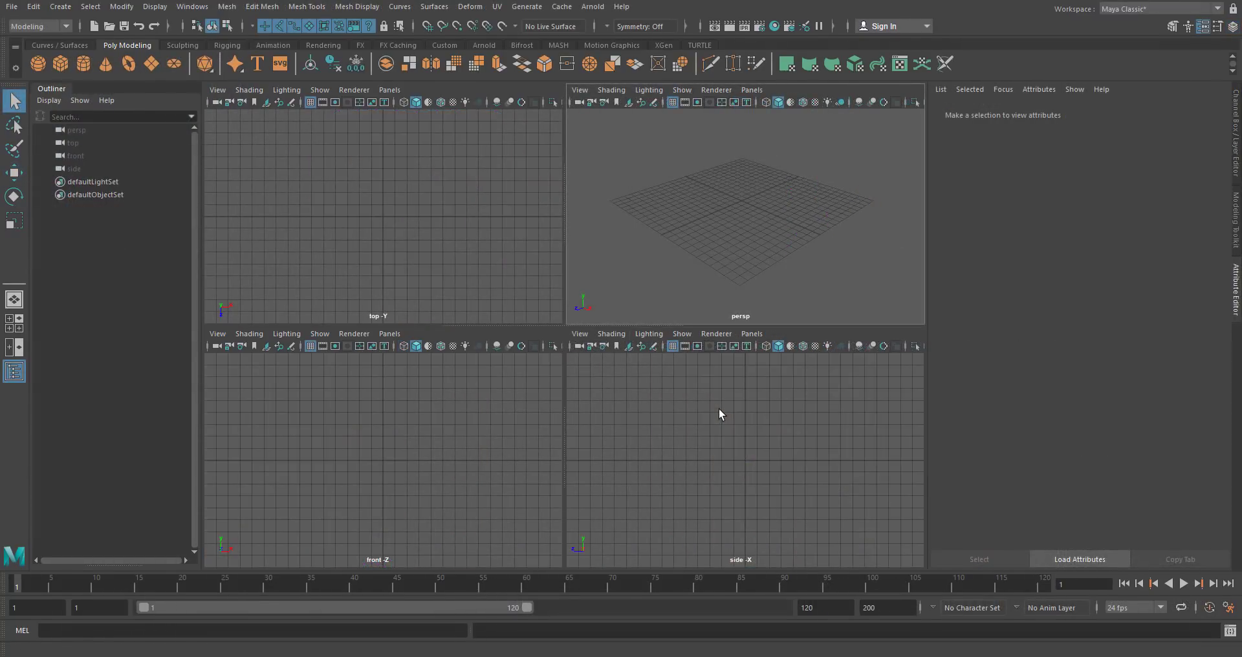
{"action": "mouse_move", "coordinate": [390, 651]}
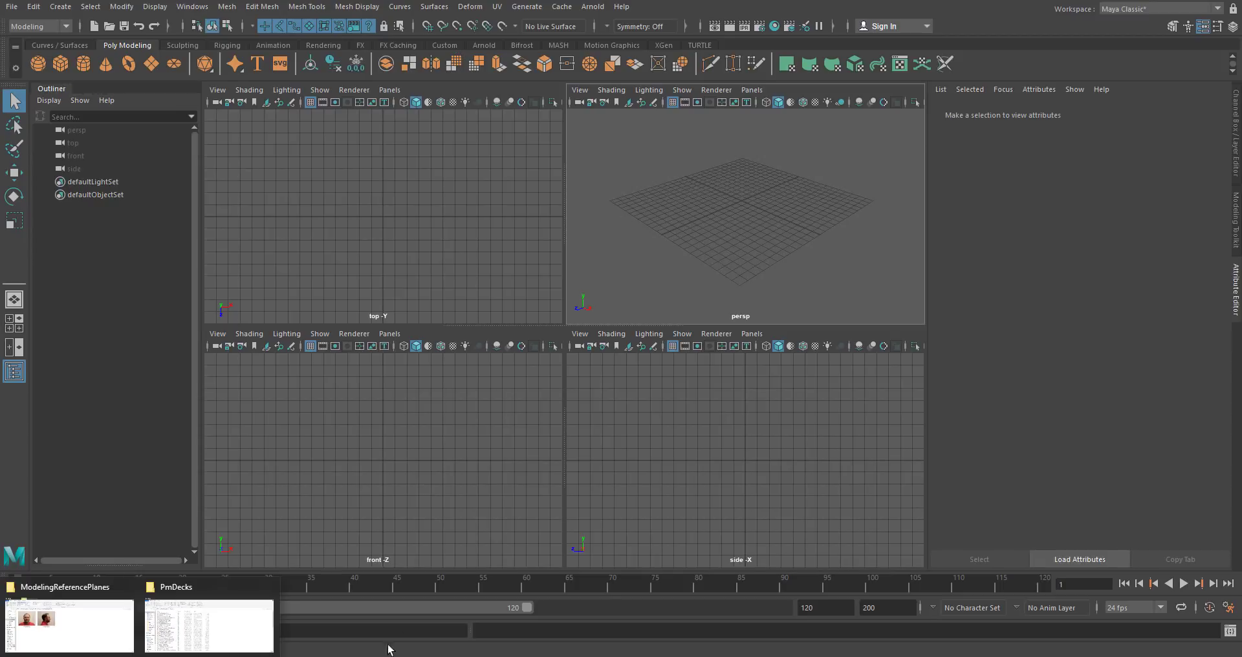
{"action": "left_click", "coordinate": [64, 647]}
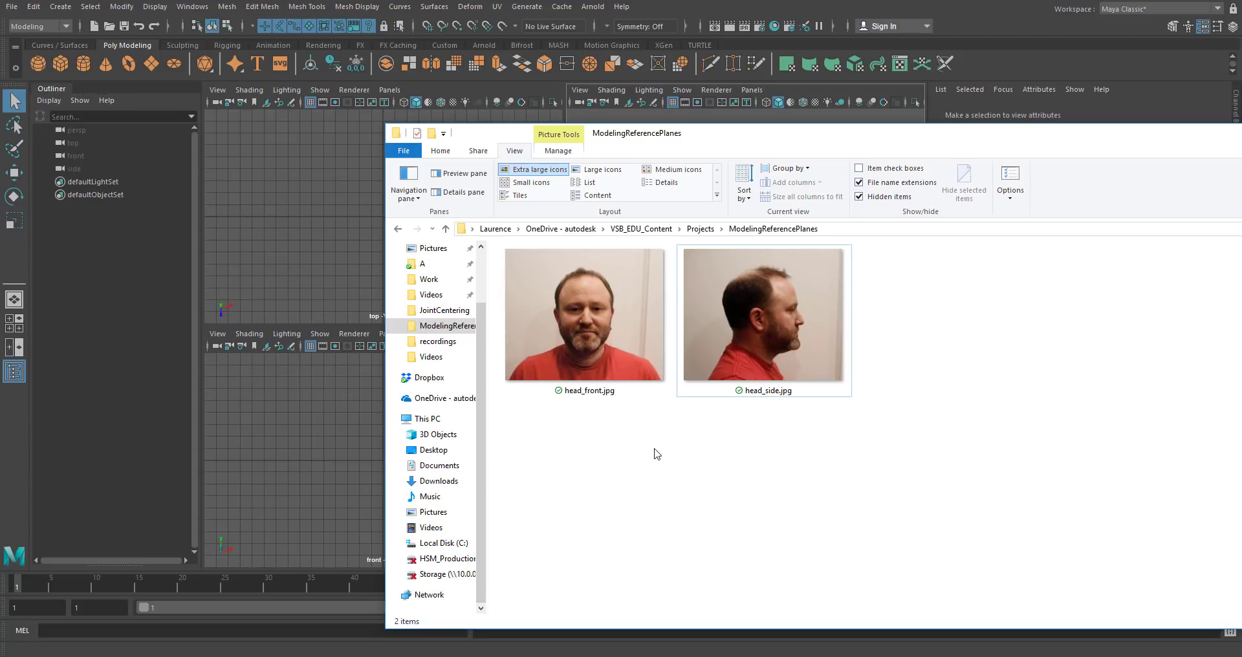
{"action": "key", "text": "alt+Tab"}
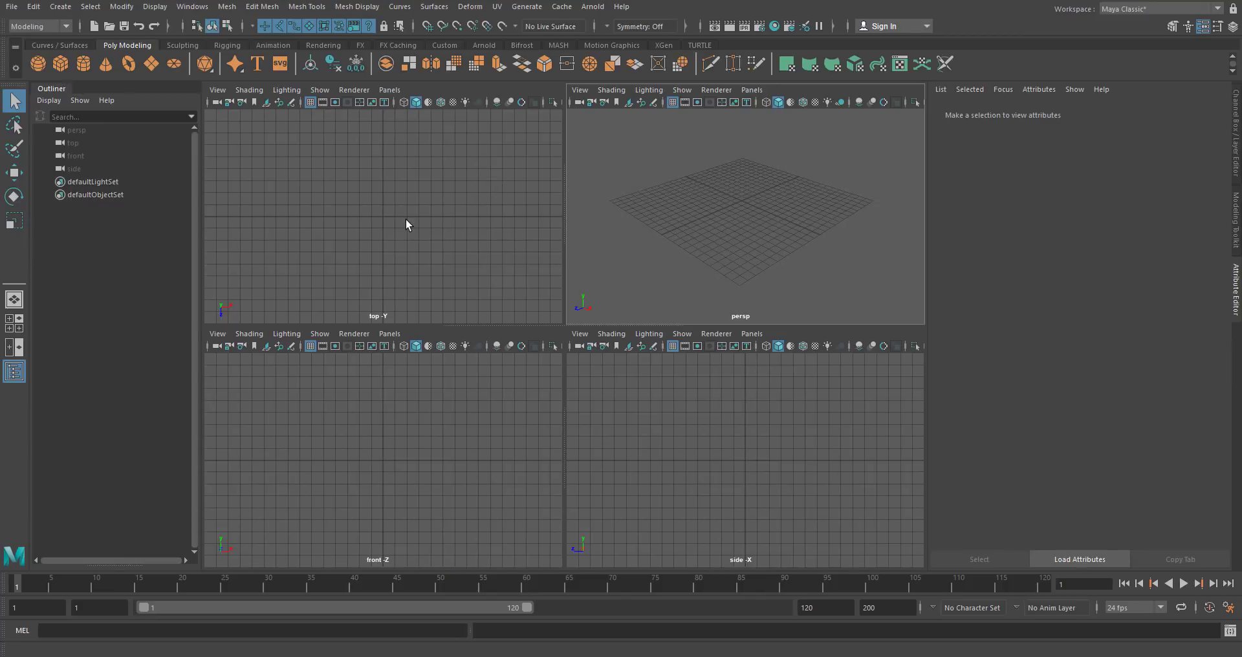
Step: Create free image plane imagePlane1 showing head_front.jpg
{"action": "left_click", "coordinate": [61, 7]}
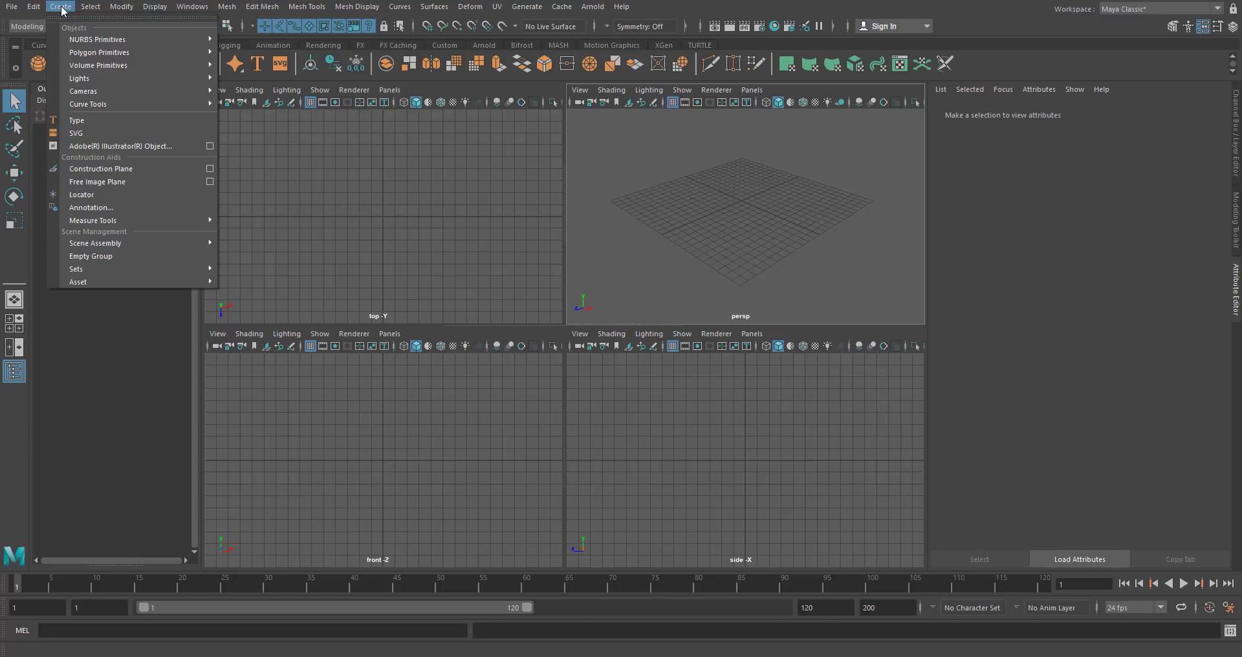
{"action": "left_click", "coordinate": [141, 184]}
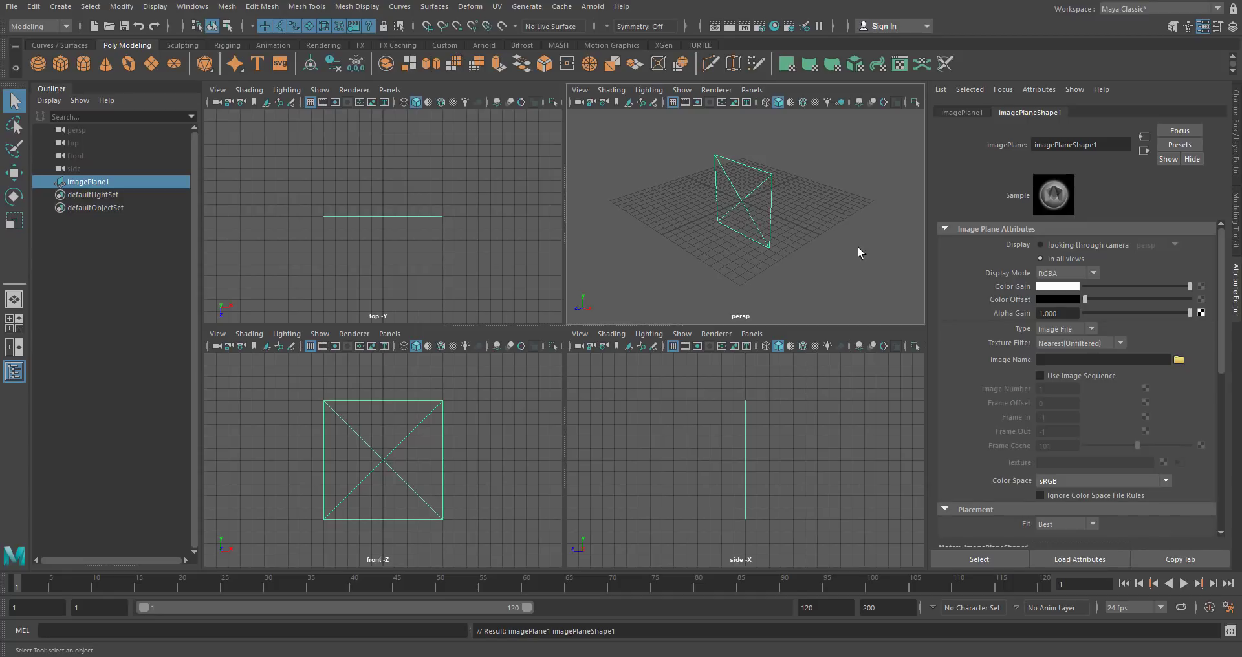
{"action": "left_click", "coordinate": [1180, 360]}
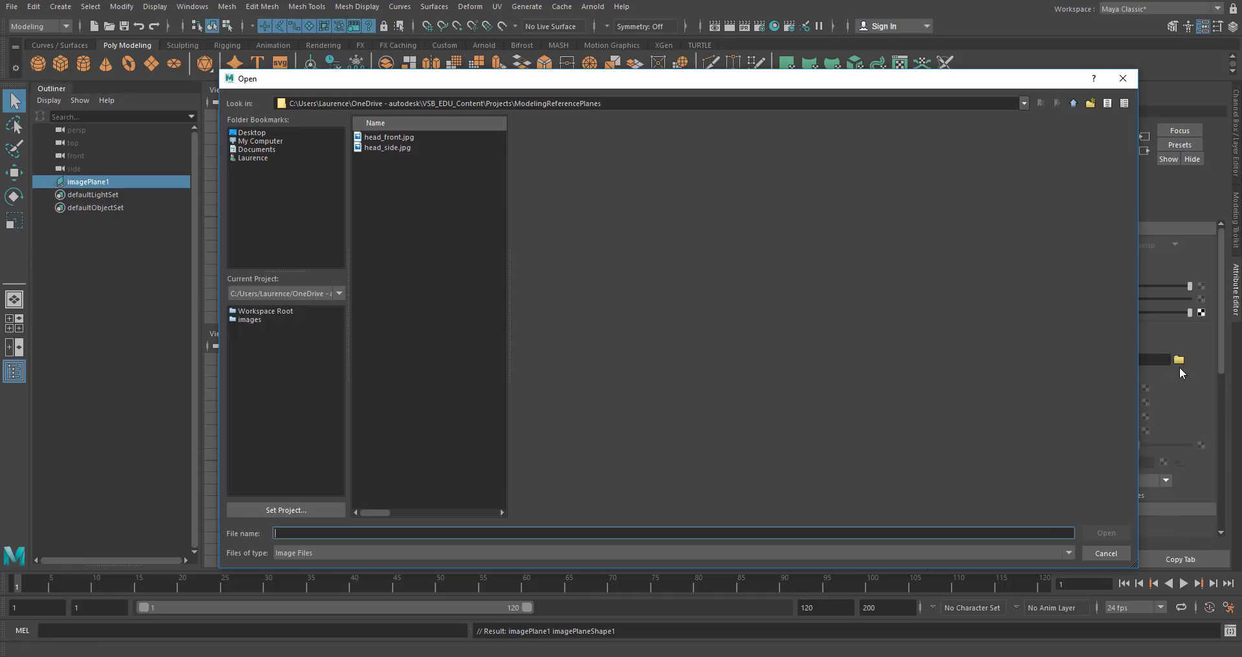
{"action": "left_click", "coordinate": [404, 137]}
{"action": "left_click", "coordinate": [1107, 533]}
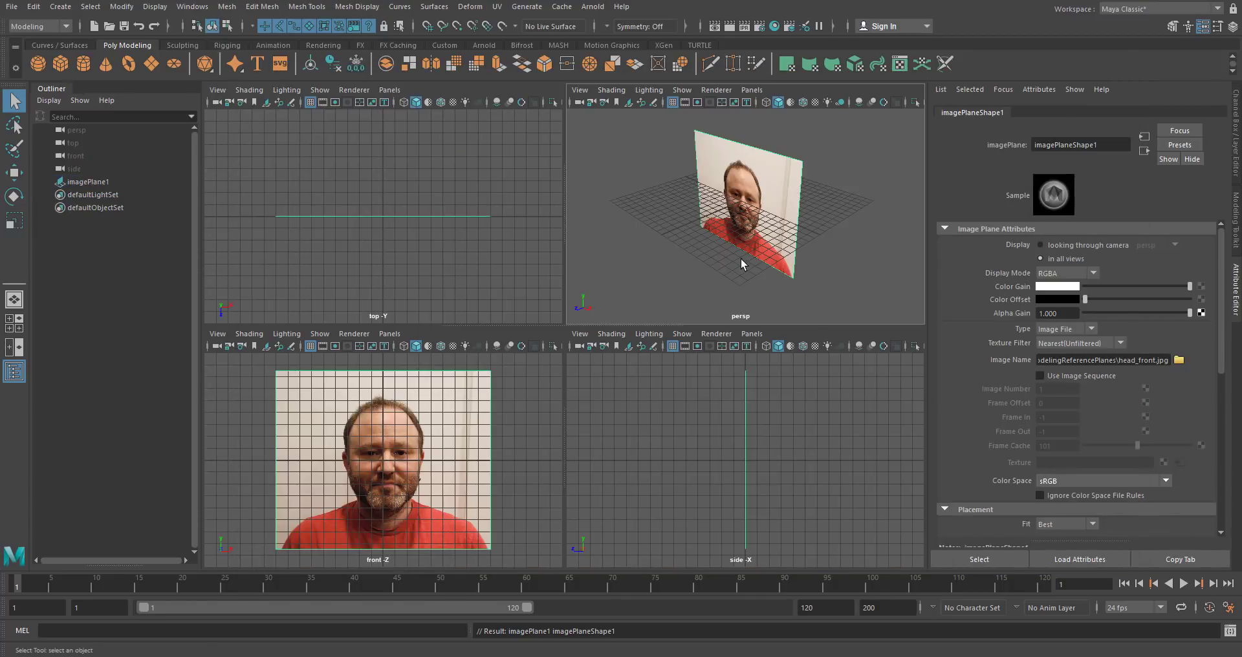
{"action": "left_click_drag", "start_coordinate": [740, 258], "coordinate": [742, 275], "text": "alt"}
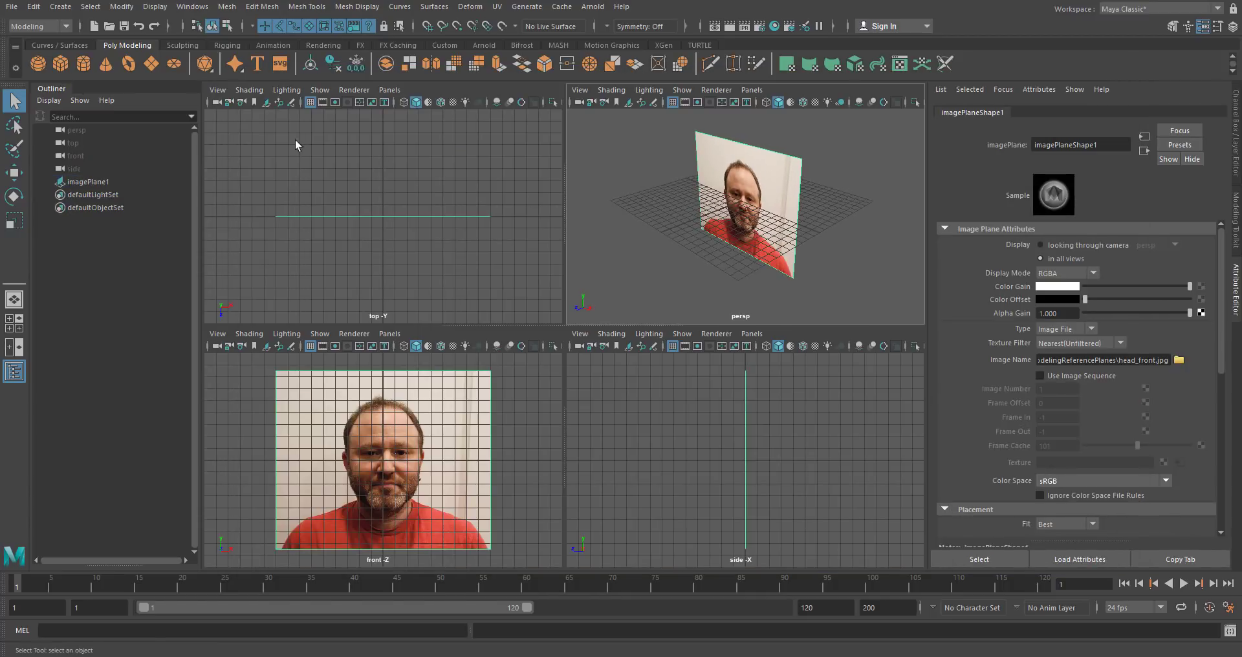
{"action": "left_click", "coordinate": [60, 6]}
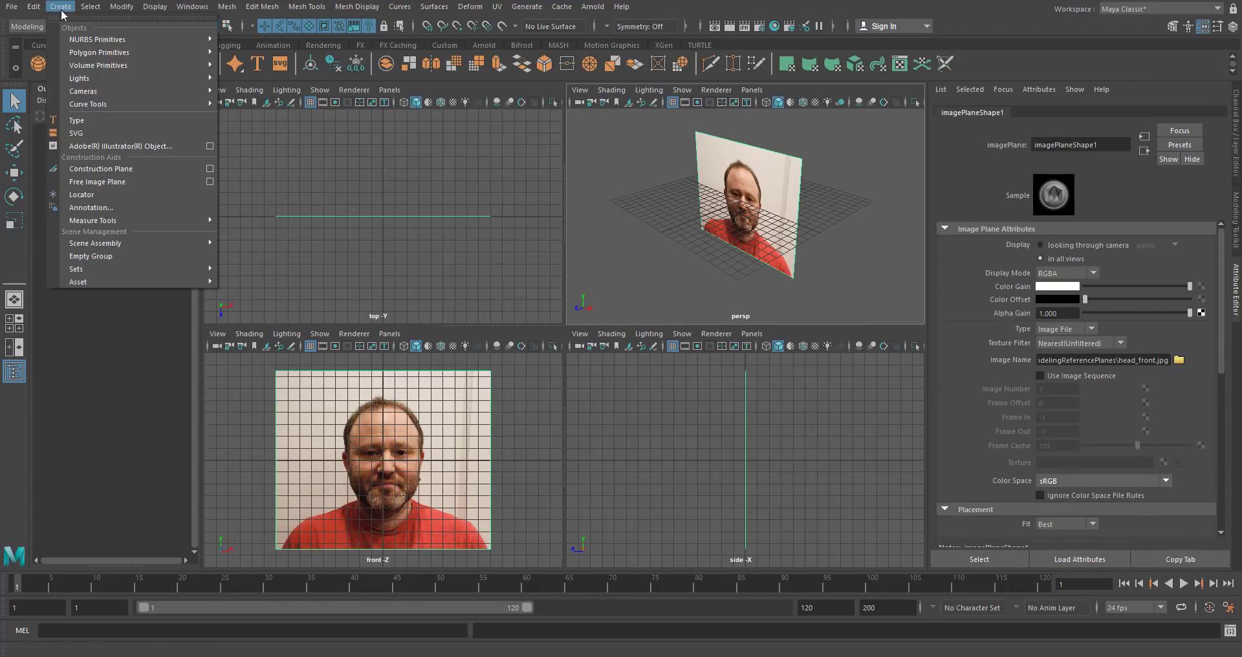
Step: Create a second free image plane and load head_side.jpg onto it
{"action": "left_click", "coordinate": [119, 184]}
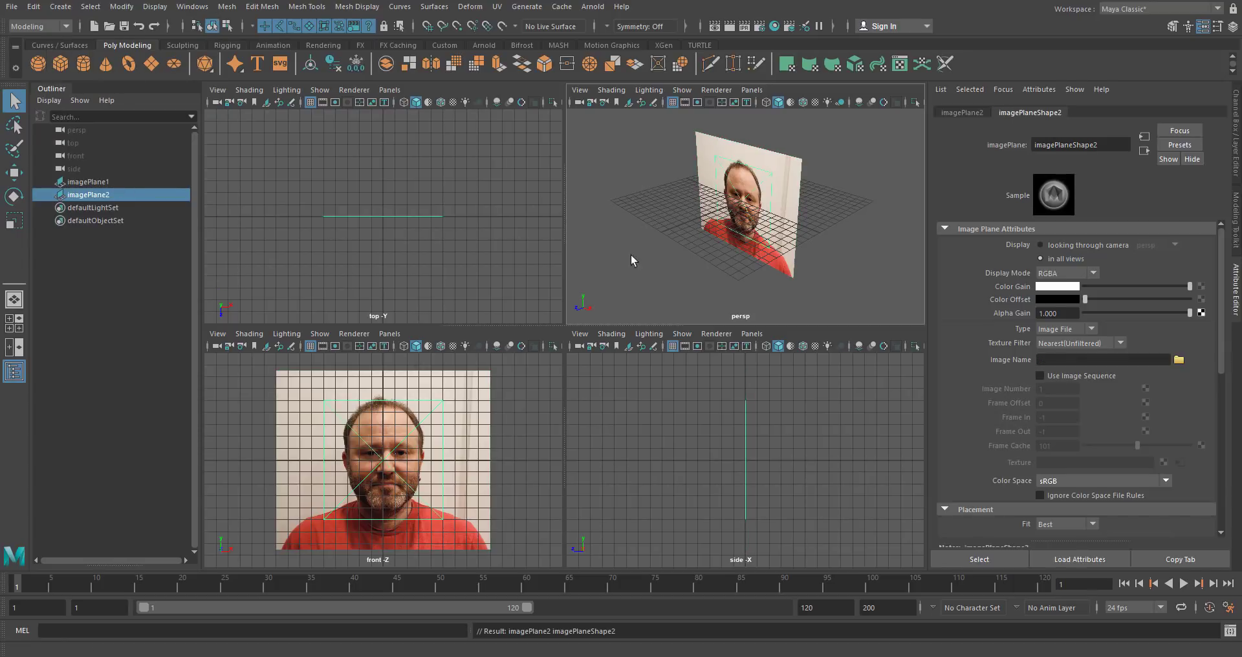
{"action": "left_click", "coordinate": [1179, 359]}
{"action": "left_click", "coordinate": [389, 147]}
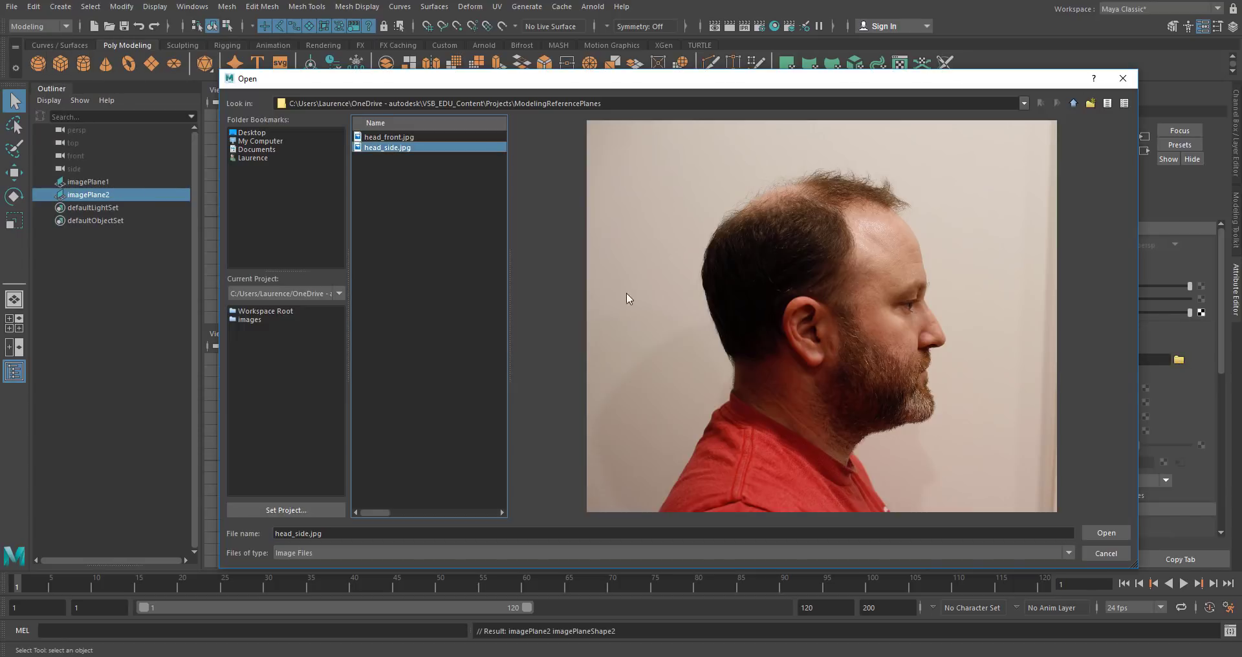
{"action": "left_click", "coordinate": [1106, 533]}
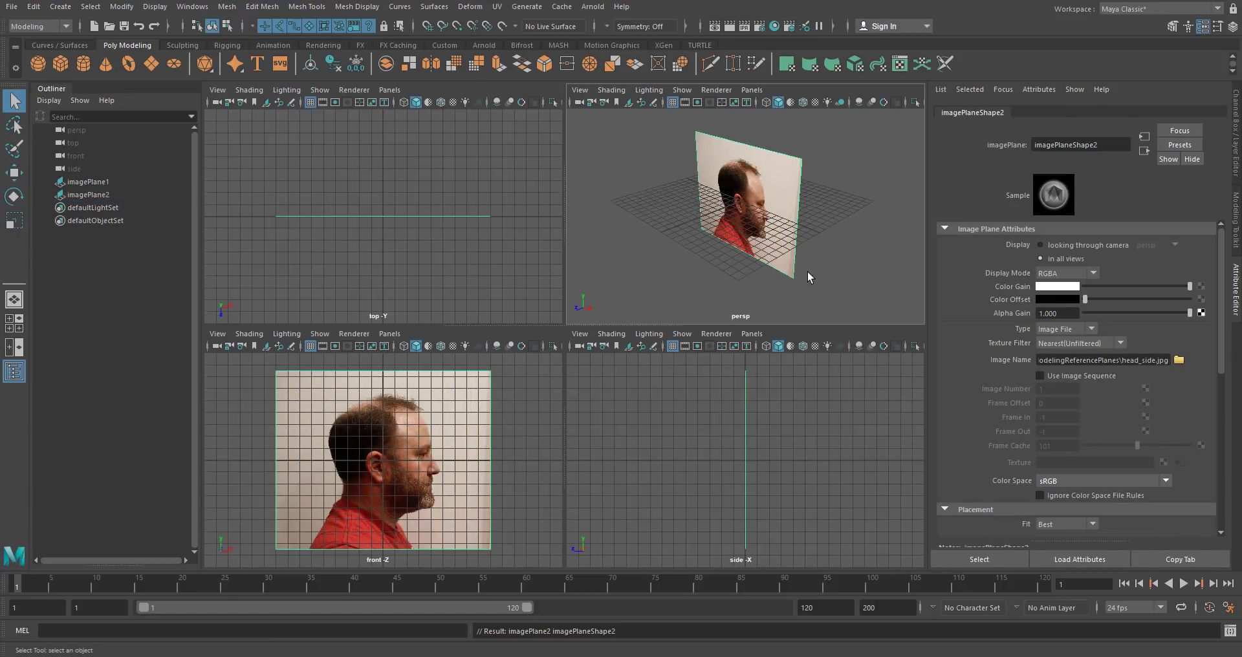
Step: Rotate the side photo plane -90° in Y with snapping, then deselect it
{"action": "left_click_drag", "start_coordinate": [811, 279], "coordinate": [851, 271], "text": "alt"}
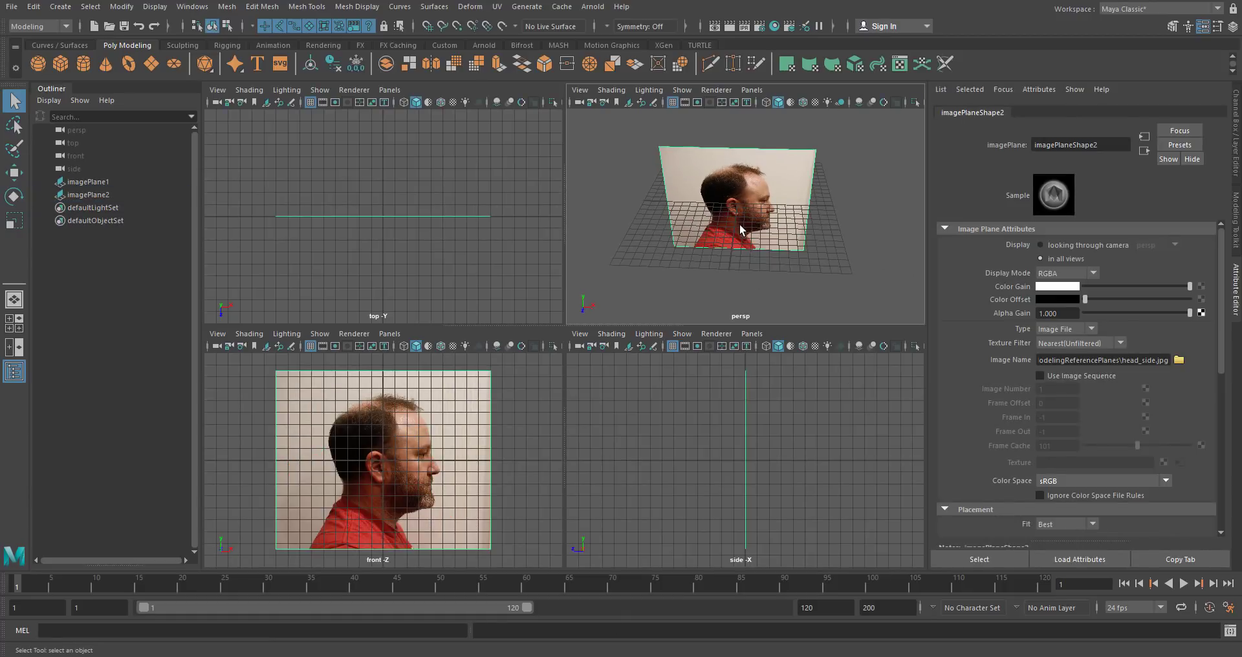
{"action": "key", "text": "e"}
{"action": "left_click_drag", "start_coordinate": [741, 230], "coordinate": [647, 238], "text": "alt"}
{"action": "key", "text": "j"}
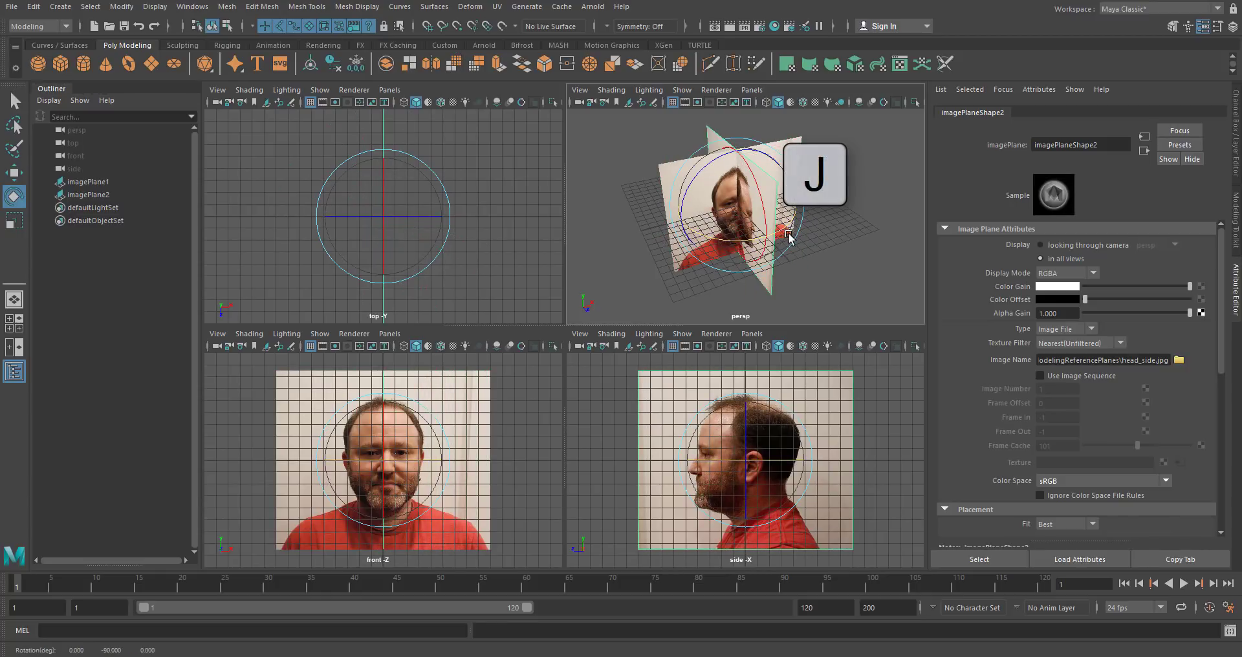
{"action": "left_click_drag", "start_coordinate": [789, 237], "coordinate": [859, 259], "text": "alt"}
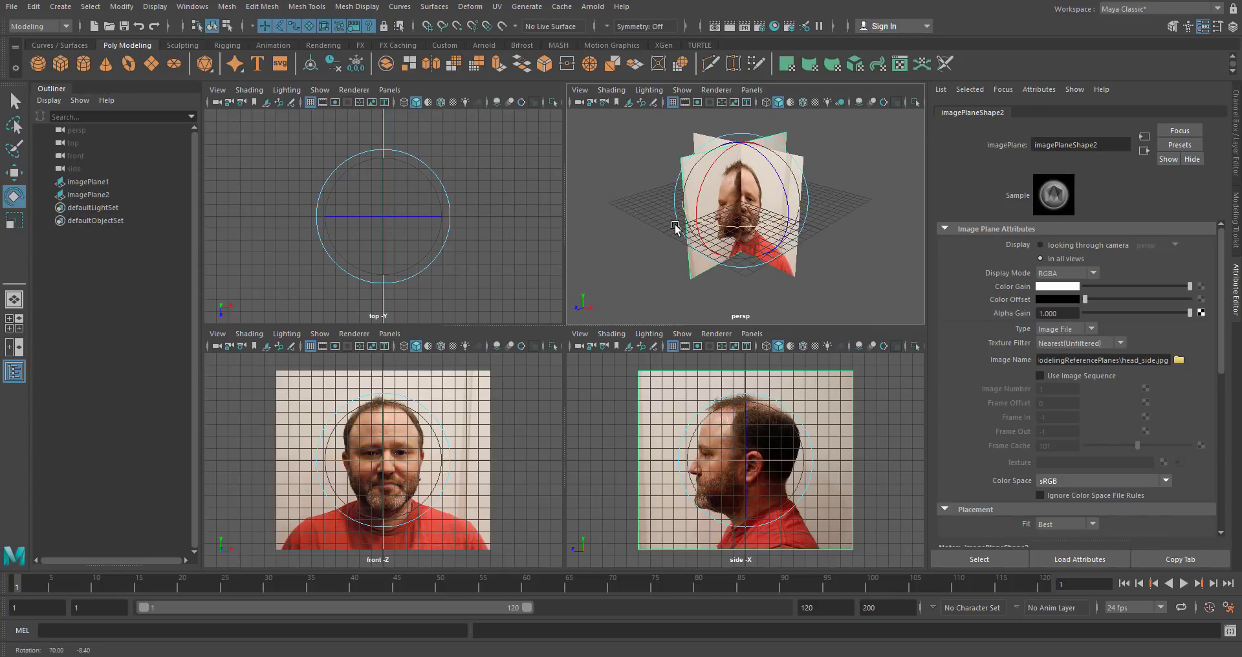
{"action": "left_click", "coordinate": [859, 259]}
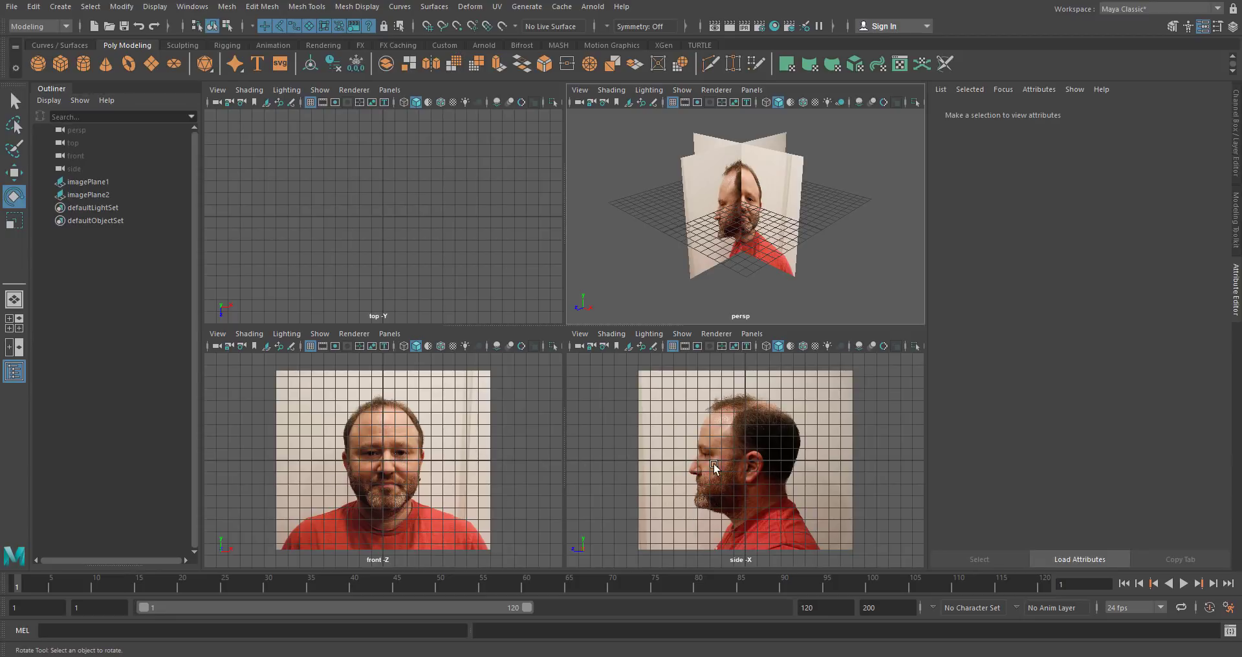
Step: Hide the grid in the front and side views and create a polygon plane
{"action": "left_click", "coordinate": [311, 347]}
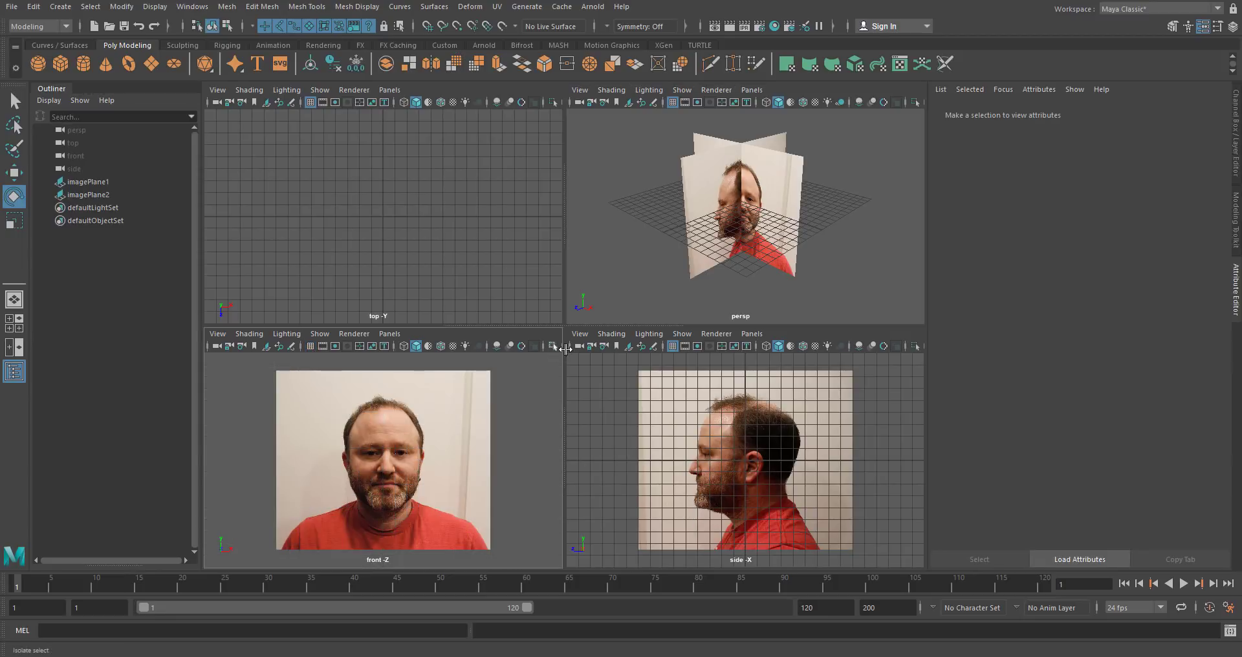
{"action": "left_click", "coordinate": [673, 347]}
{"action": "left_click", "coordinate": [60, 6]}
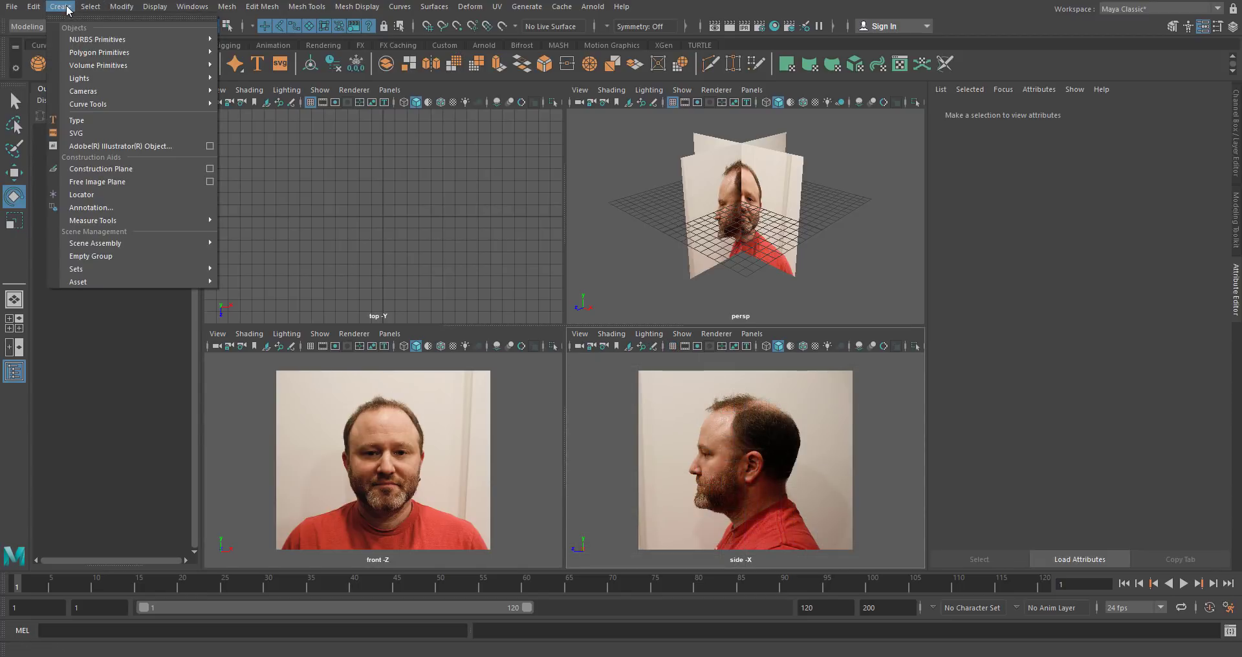
{"action": "mouse_move", "coordinate": [145, 64]}
{"action": "left_click", "coordinate": [271, 127]}
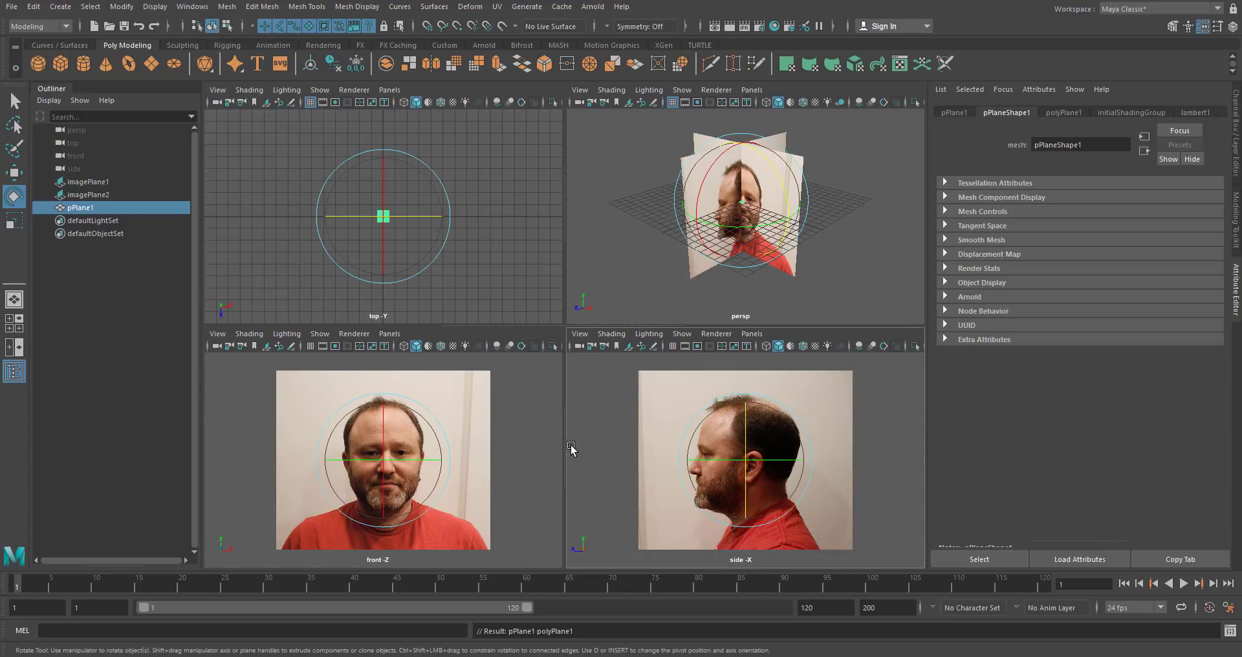
Step: Scale the polygon plane to cover the photos, raise it, and duplicate it as guides
{"action": "key", "text": "r"}
{"action": "left_click_drag", "start_coordinate": [402, 475], "coordinate": [568, 491]}
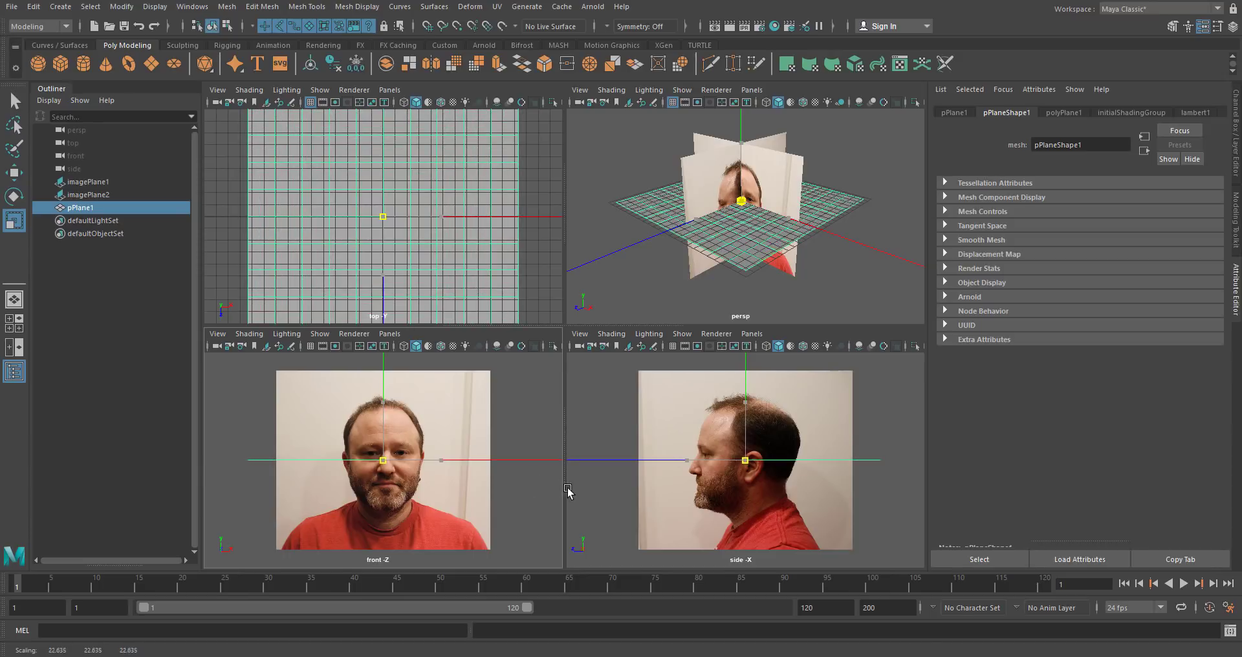
{"action": "key", "text": "w"}
{"action": "left_click_drag", "start_coordinate": [375, 402], "coordinate": [389, 453]}
{"action": "key", "text": "ctrl+d"}
{"action": "key", "text": "ctrl+d"}
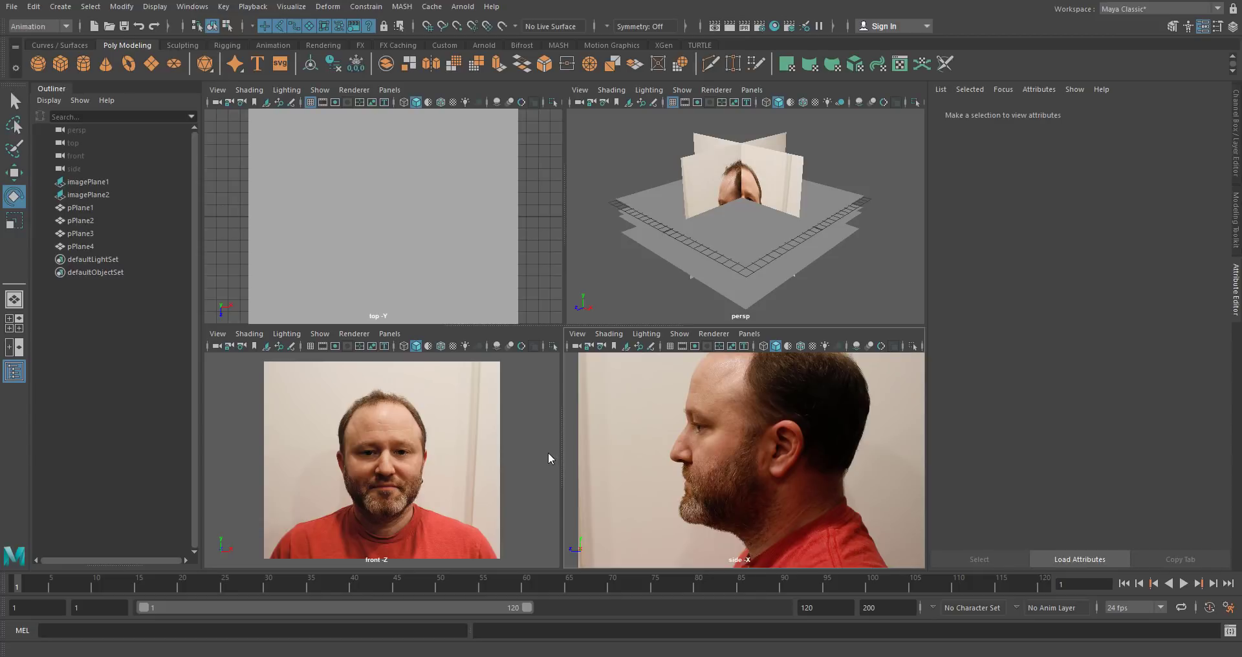
Step: Switch front and side views to wireframe, then enlarge, straighten and lower the front photo
{"action": "key", "text": "4"}
{"action": "key", "text": "4"}
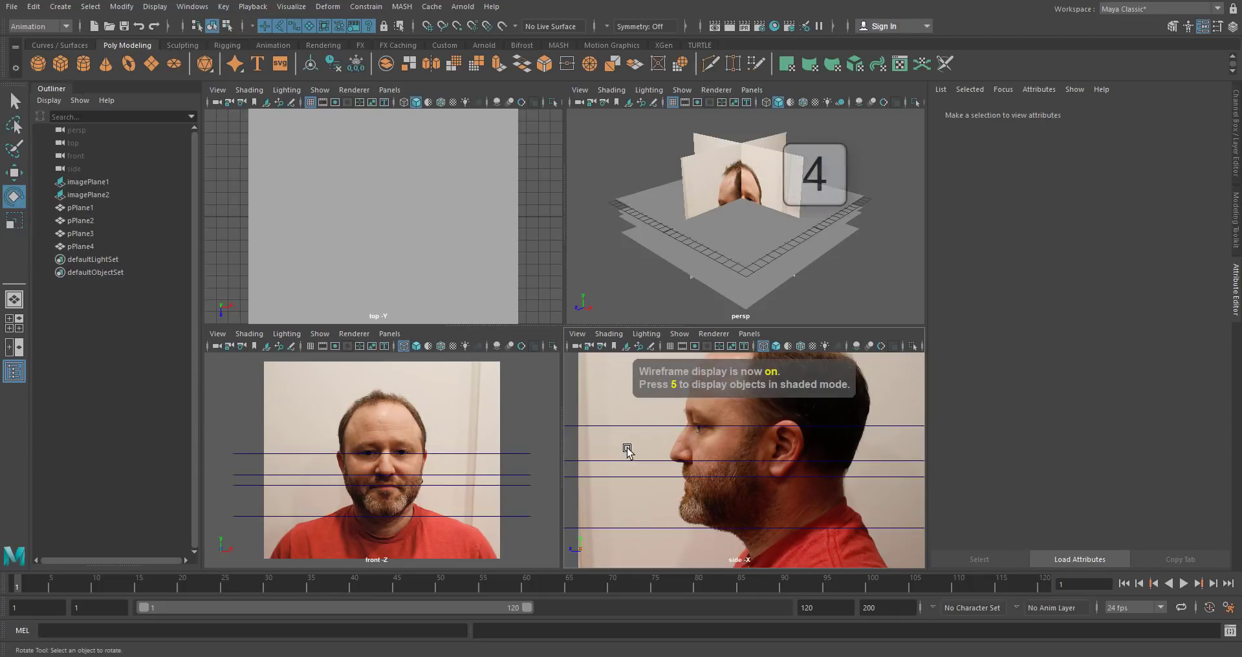
{"action": "key", "text": "4"}
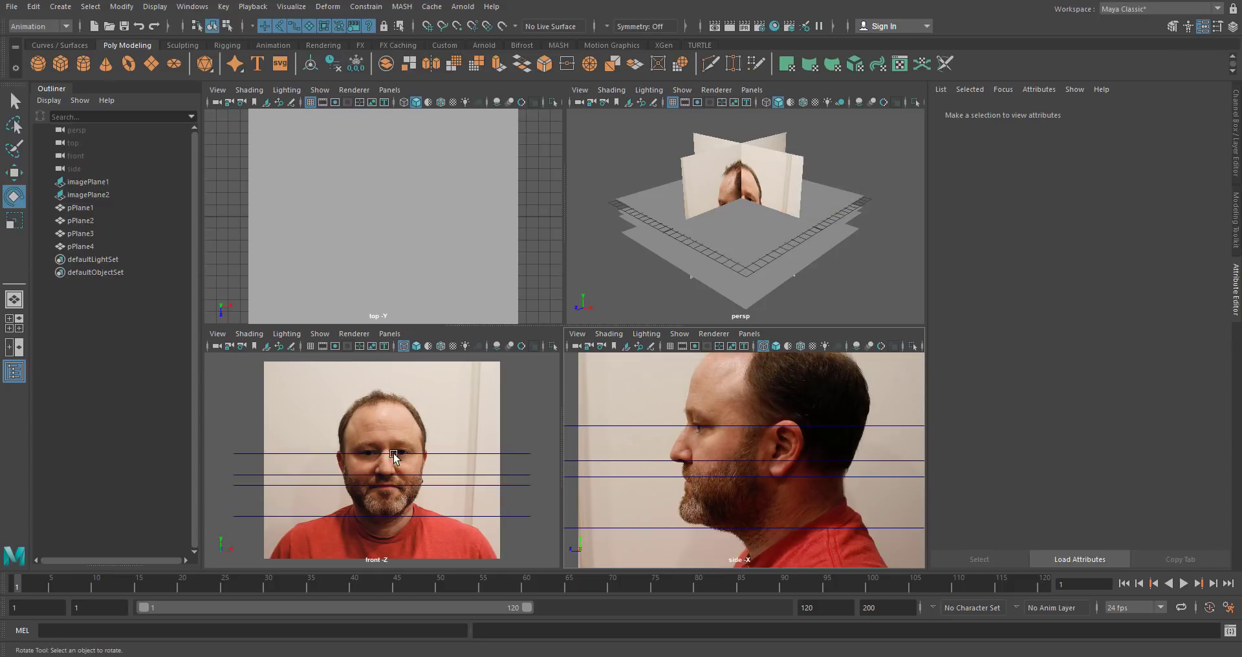
{"action": "left_click", "coordinate": [493, 437]}
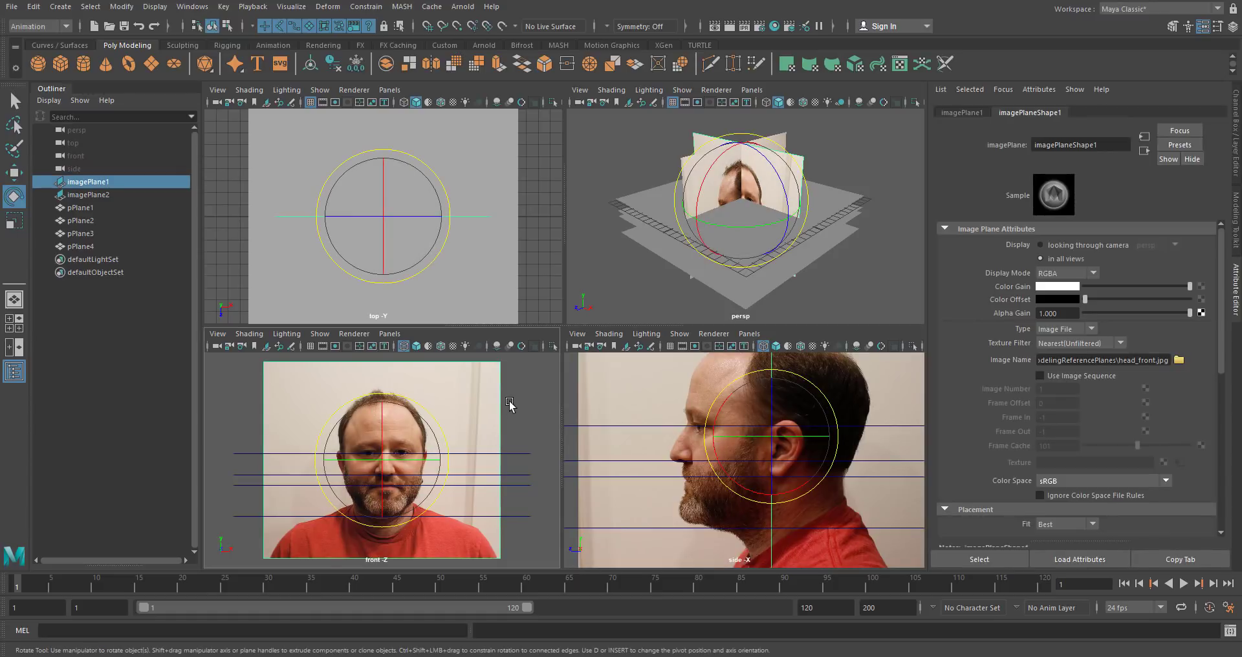
{"action": "left_click_drag", "start_coordinate": [428, 437], "coordinate": [534, 462]}
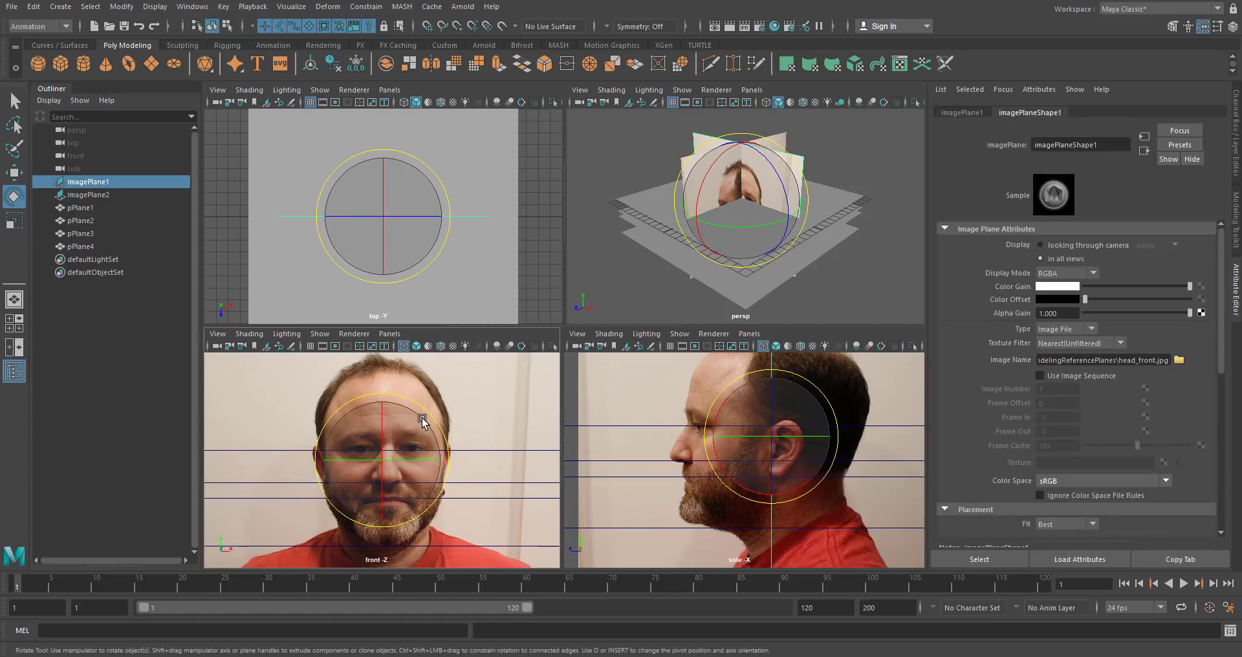
{"action": "left_click_drag", "start_coordinate": [424, 412], "coordinate": [429, 409]}
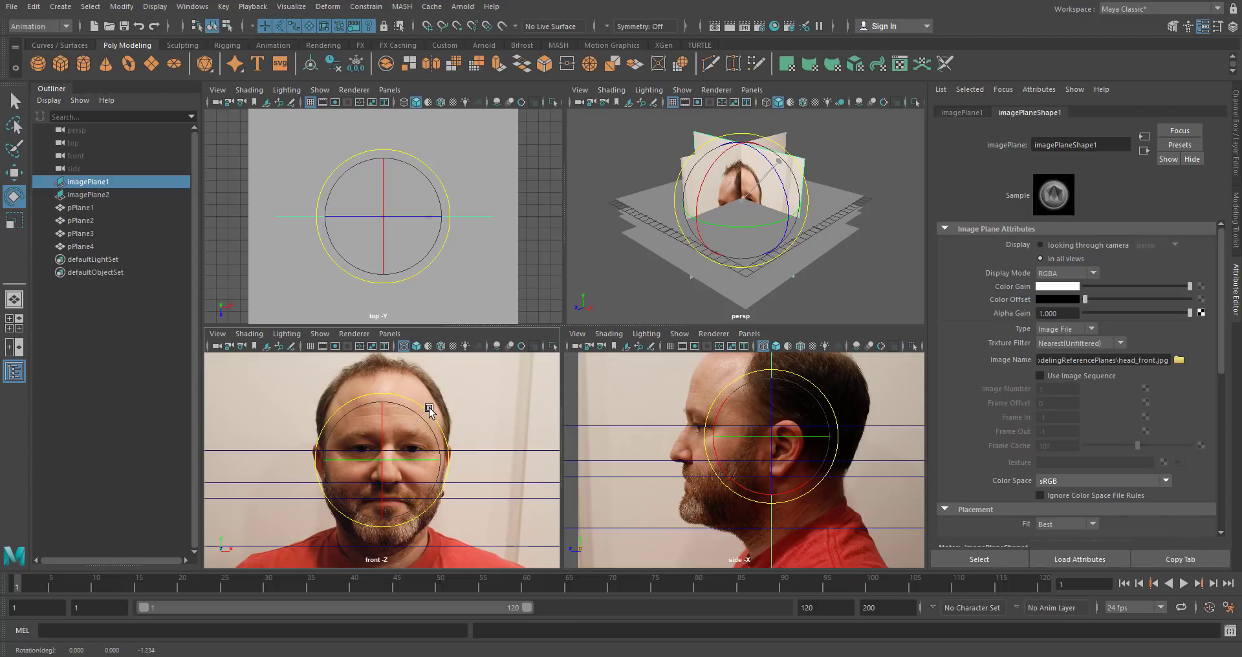
{"action": "key", "text": "w"}
{"action": "left_click_drag", "start_coordinate": [381, 462], "coordinate": [379, 464]}
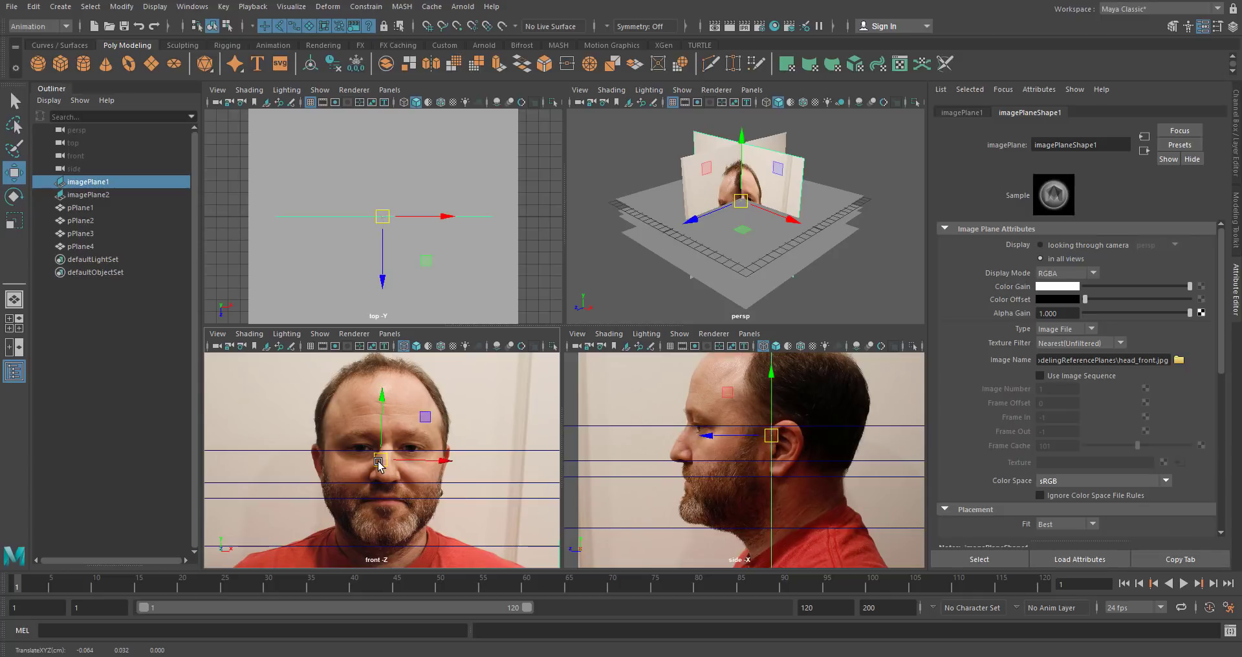
Step: Lower guide plane pPlane4 to the chin, then scale up and nudge the front photo
{"action": "left_click", "coordinate": [611, 479]}
{"action": "left_click_drag", "start_coordinate": [772, 418], "coordinate": [772, 420]}
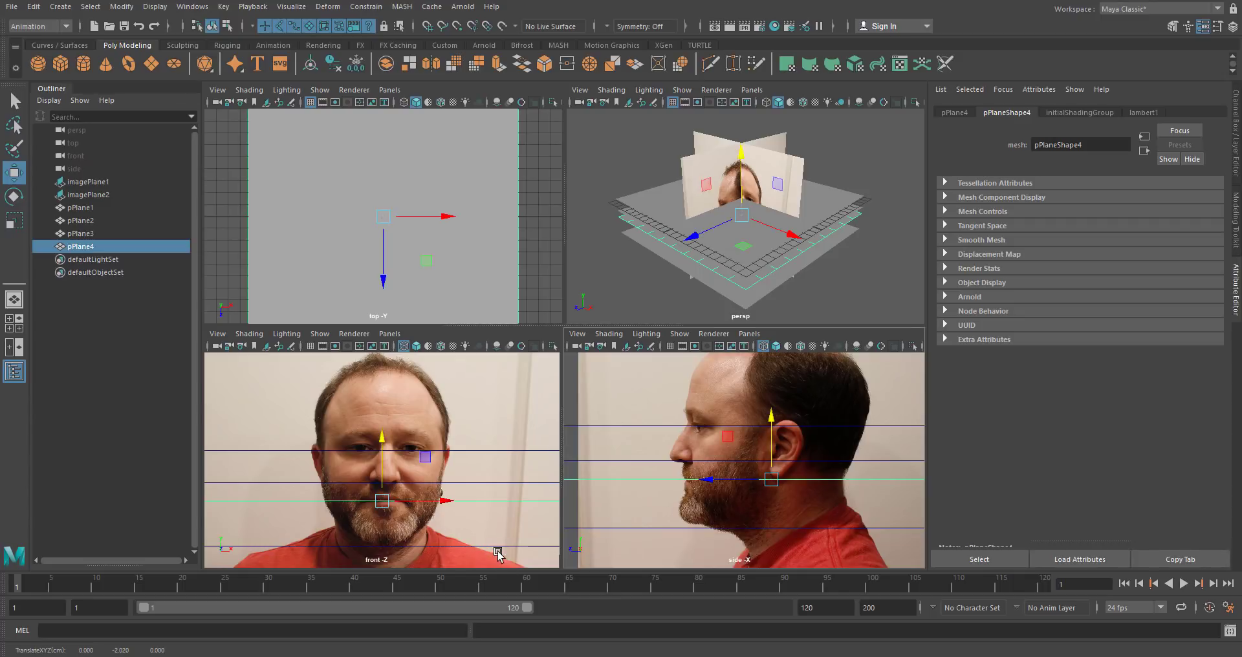
{"action": "left_click", "coordinate": [482, 529]}
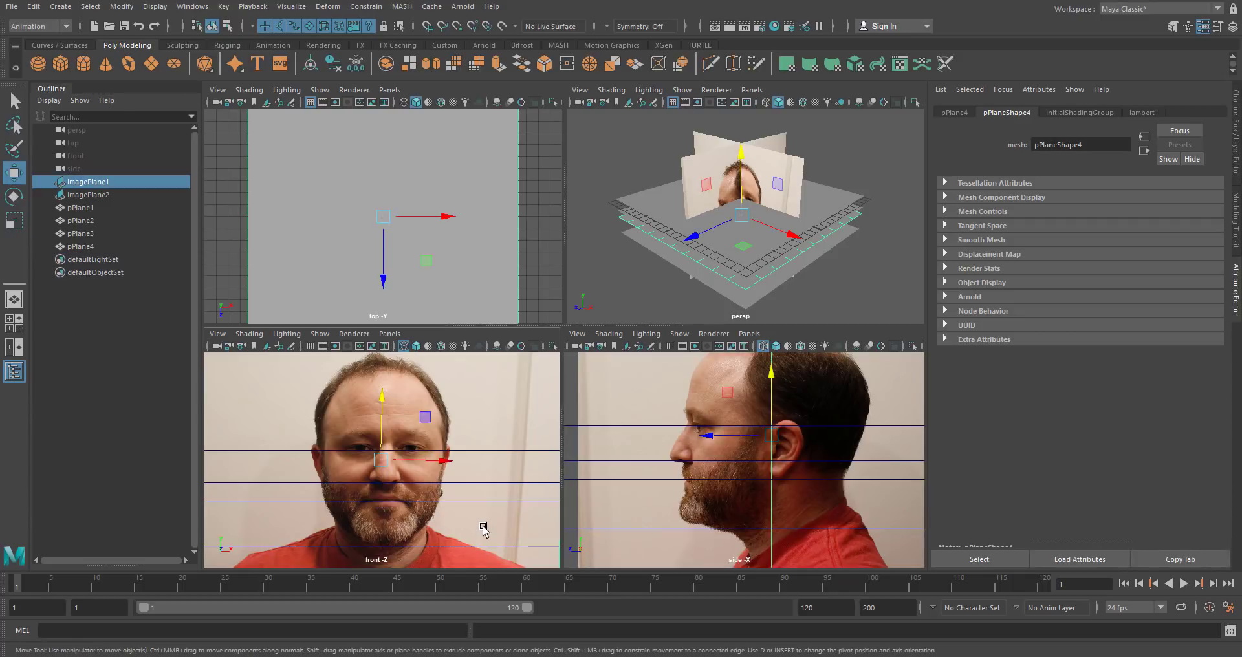
{"action": "key", "text": "r"}
{"action": "left_click_drag", "start_coordinate": [380, 461], "coordinate": [386, 463]}
{"action": "key", "text": "w"}
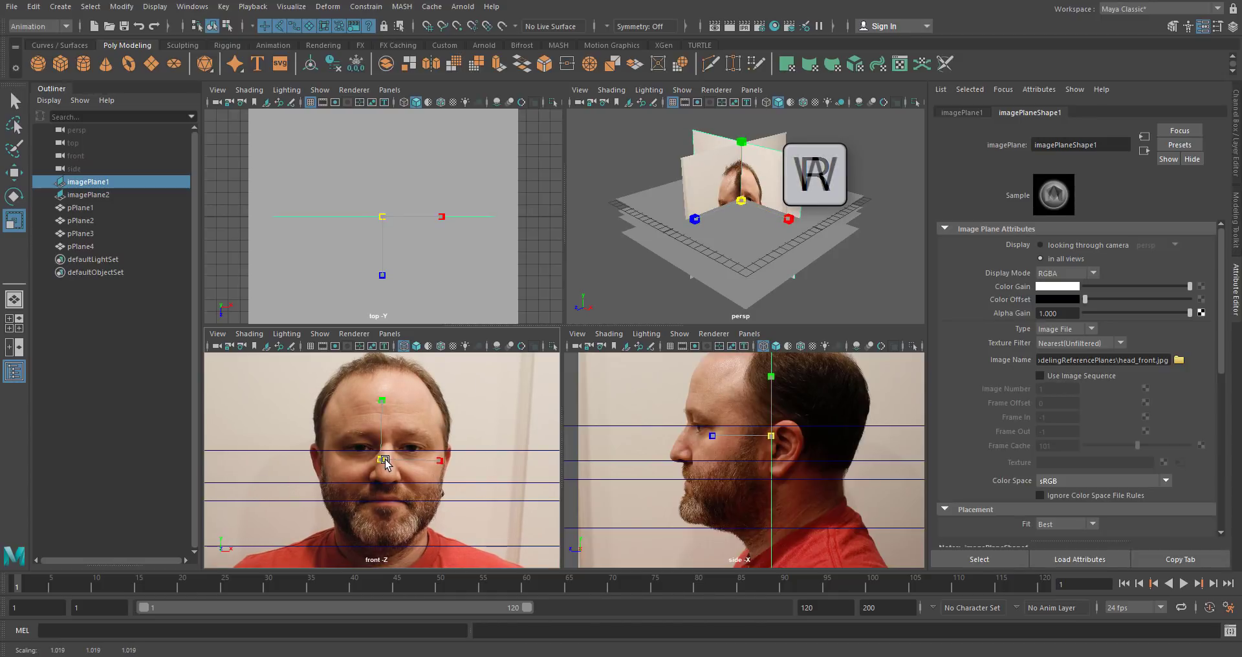
{"action": "left_click_drag", "start_coordinate": [381, 408], "coordinate": [383, 410]}
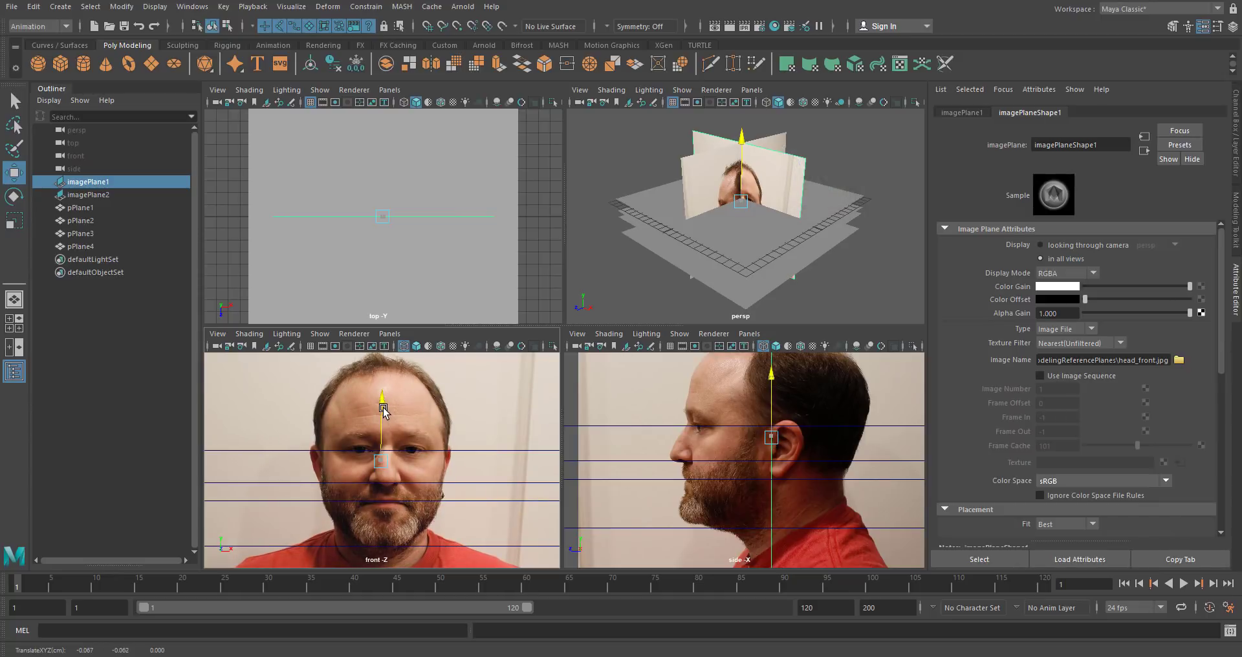
Step: Raise pPlane3, readjust the front photo's height, and delete guide planes pPlane1–4
{"action": "left_click", "coordinate": [673, 529]}
{"action": "left_click_drag", "start_coordinate": [772, 474], "coordinate": [773, 468]}
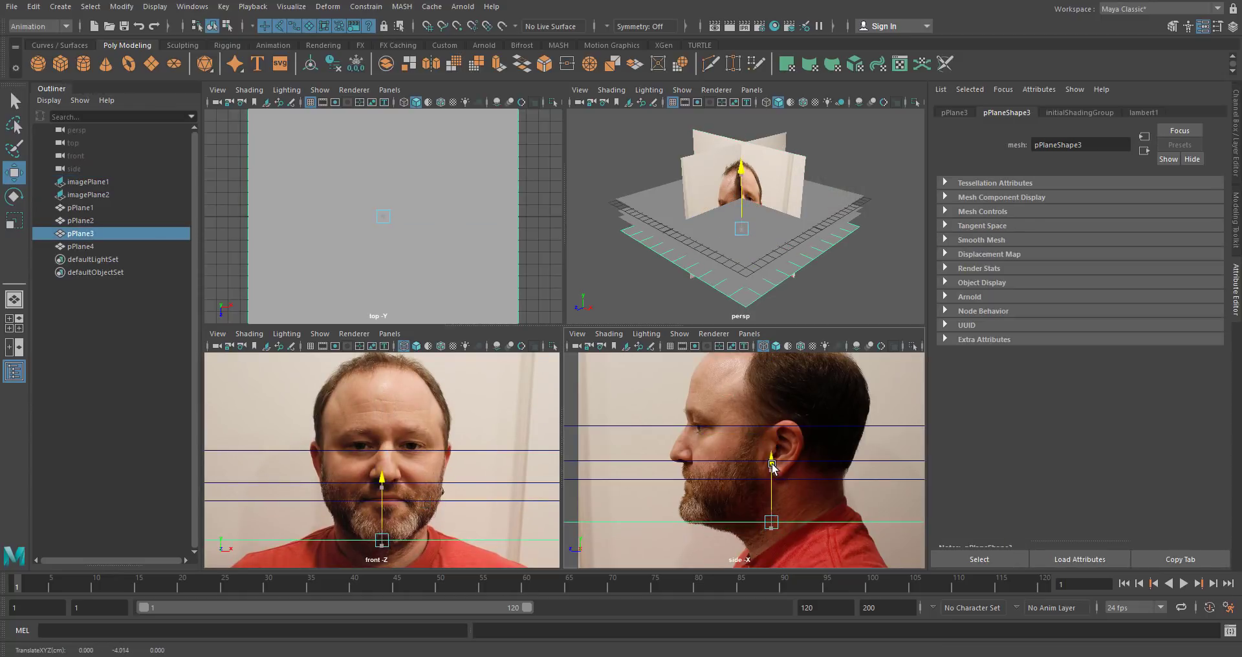
{"action": "left_click", "coordinate": [420, 470]}
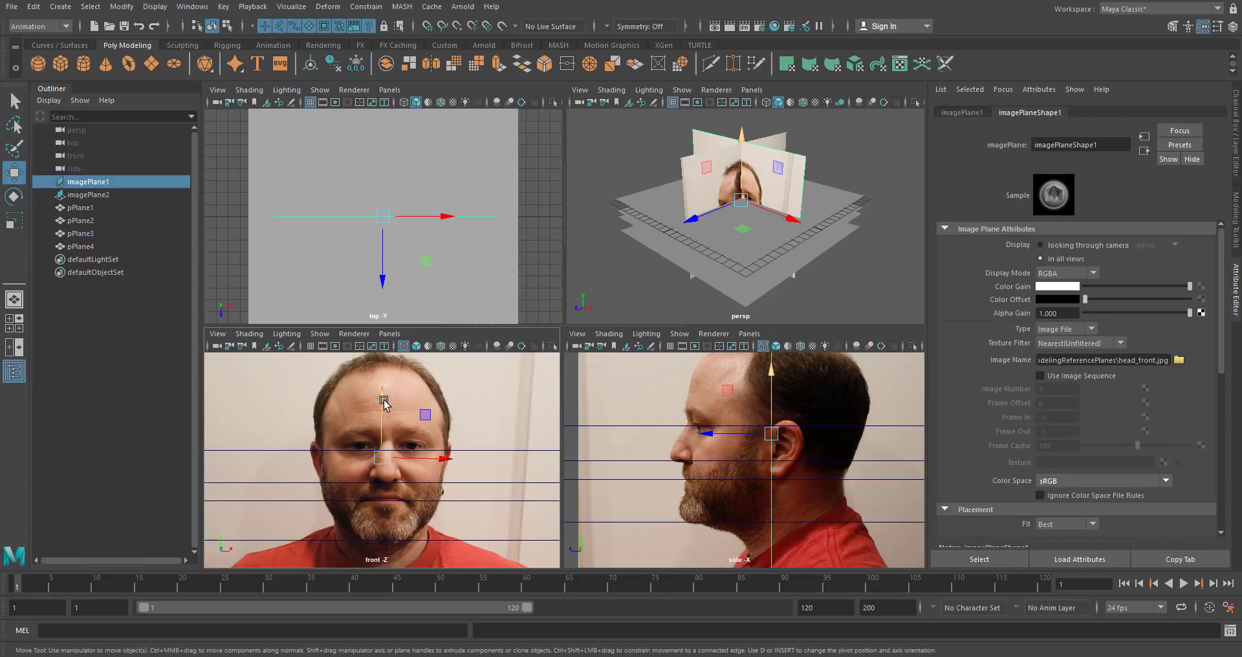
{"action": "left_click_drag", "start_coordinate": [384, 402], "coordinate": [385, 404]}
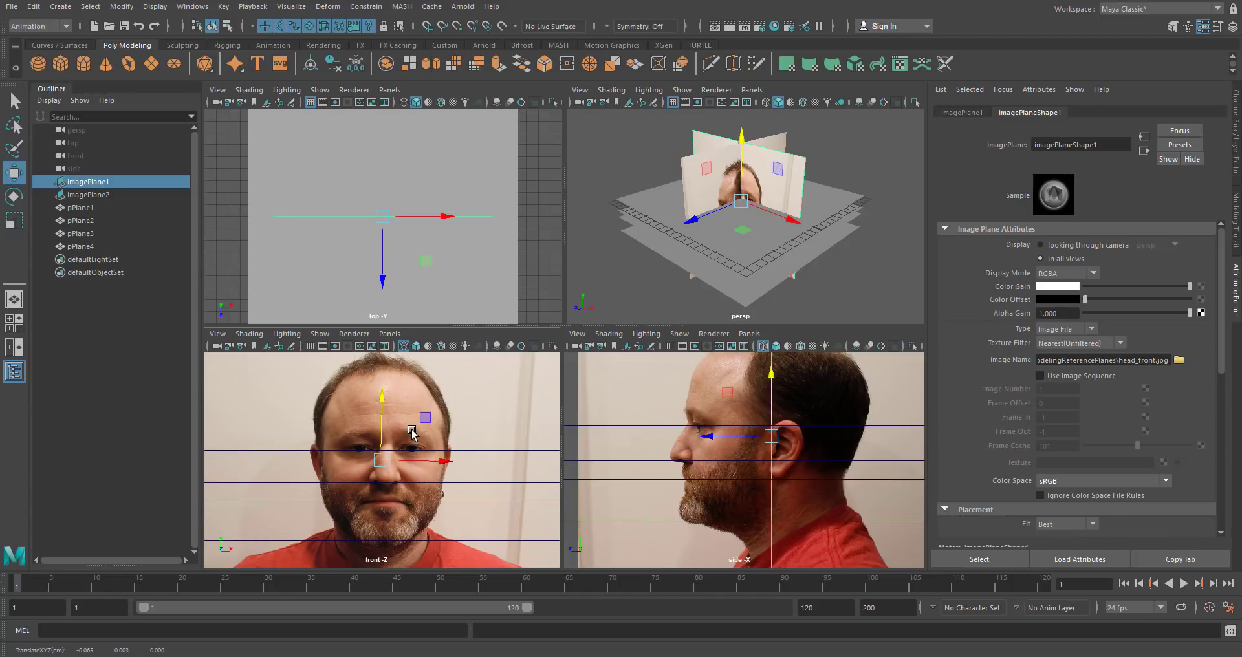
{"action": "left_click_drag", "start_coordinate": [896, 202], "coordinate": [841, 246]}
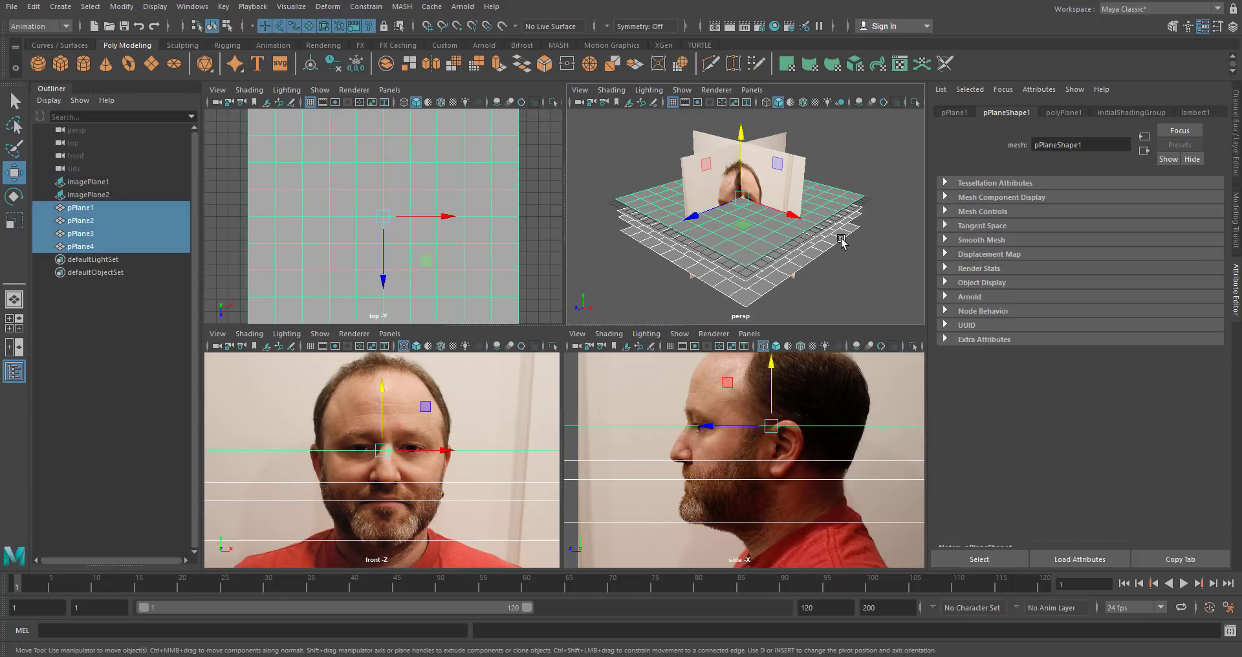
{"action": "key", "text": "Delete"}
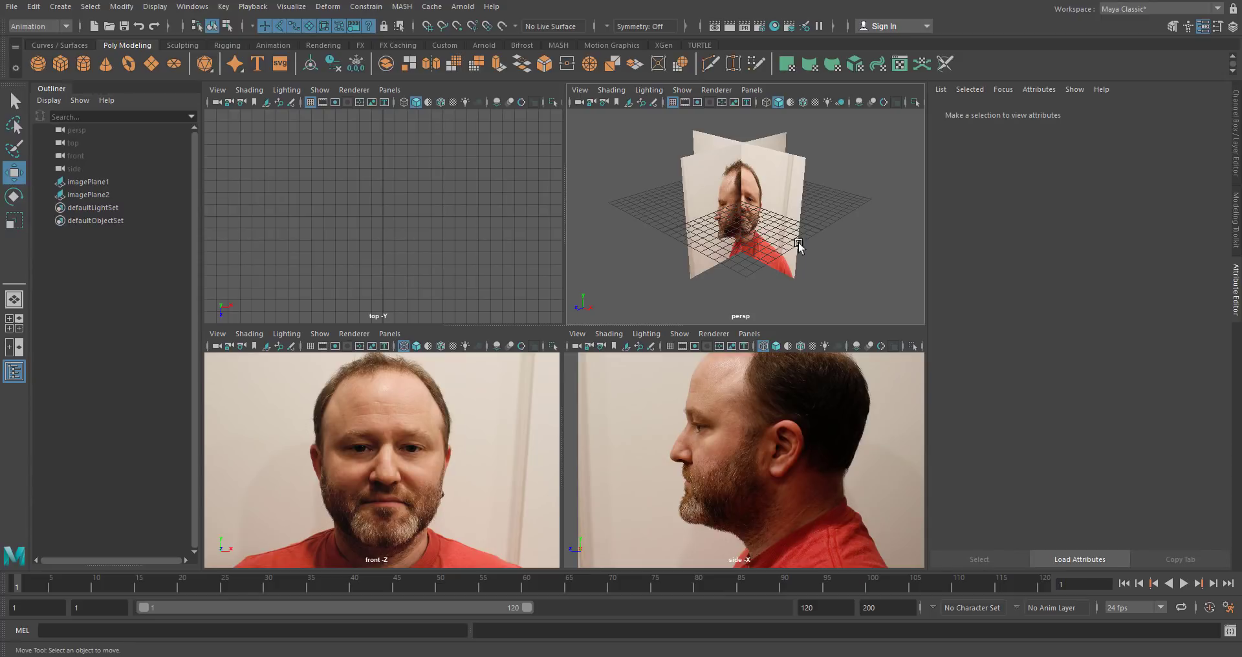
Step: Group imagePlane1 and imagePlane2 and rename the group 'reference'
{"action": "left_click_drag", "start_coordinate": [104, 184], "coordinate": [91, 193]}
{"action": "key", "text": "ctrl+g"}
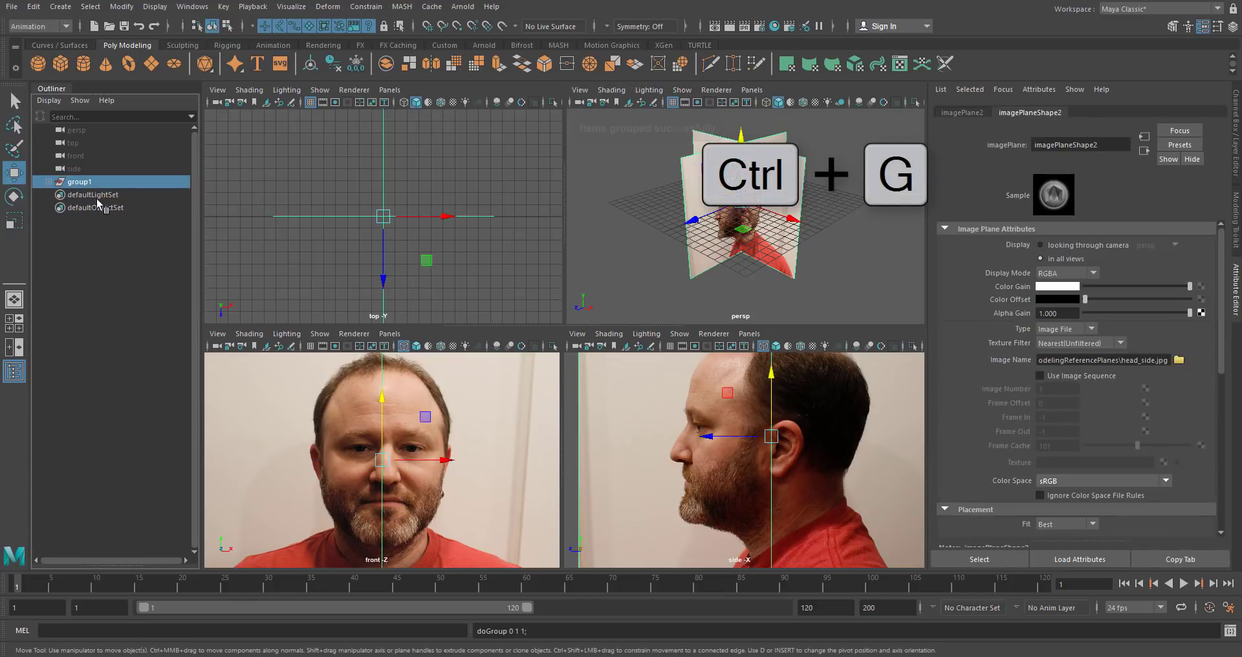
{"action": "double_click", "coordinate": [91, 186]}
{"action": "type", "text": "refere"}
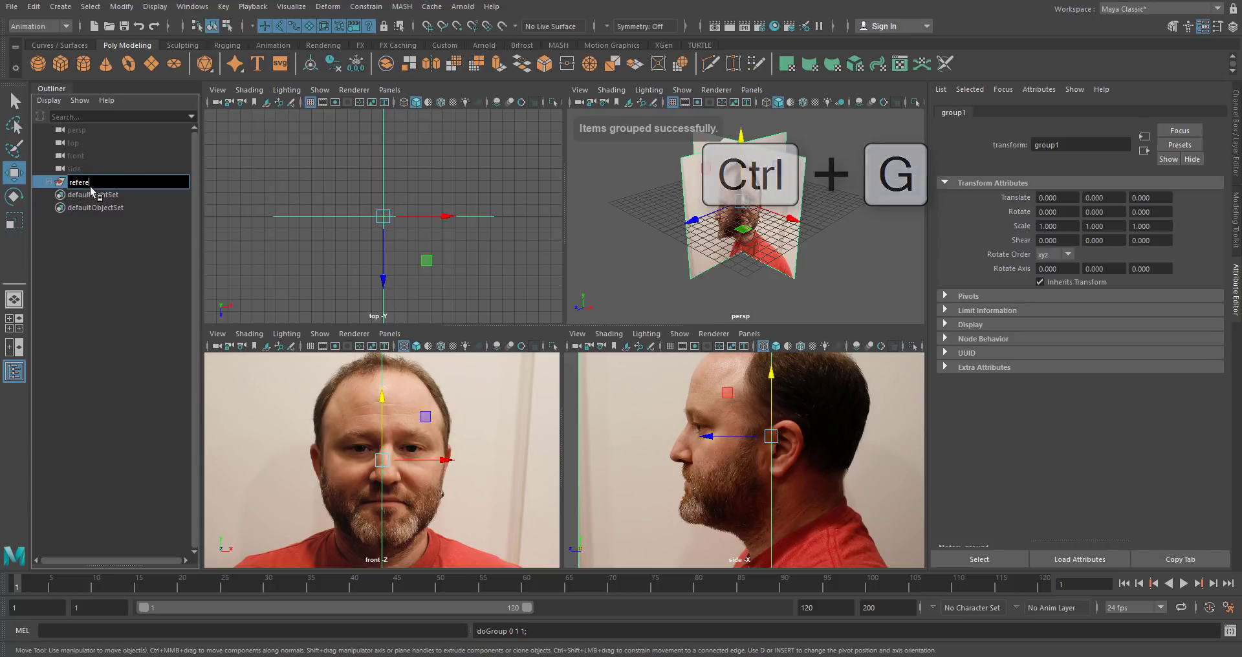
{"action": "type", "text": "nce"}
{"action": "key", "text": "Return"}
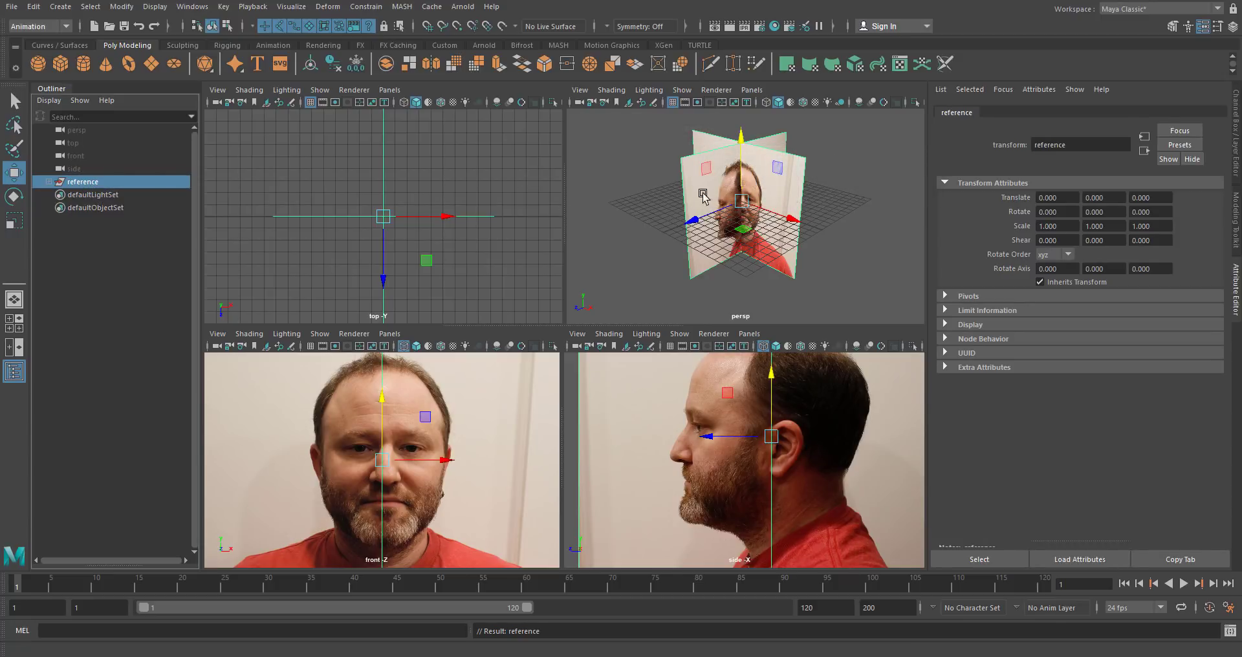
Step: Import BasicHead.ma from the Content Browser's Bipeds examples, then close the browser
{"action": "left_click", "coordinate": [201, 8]}
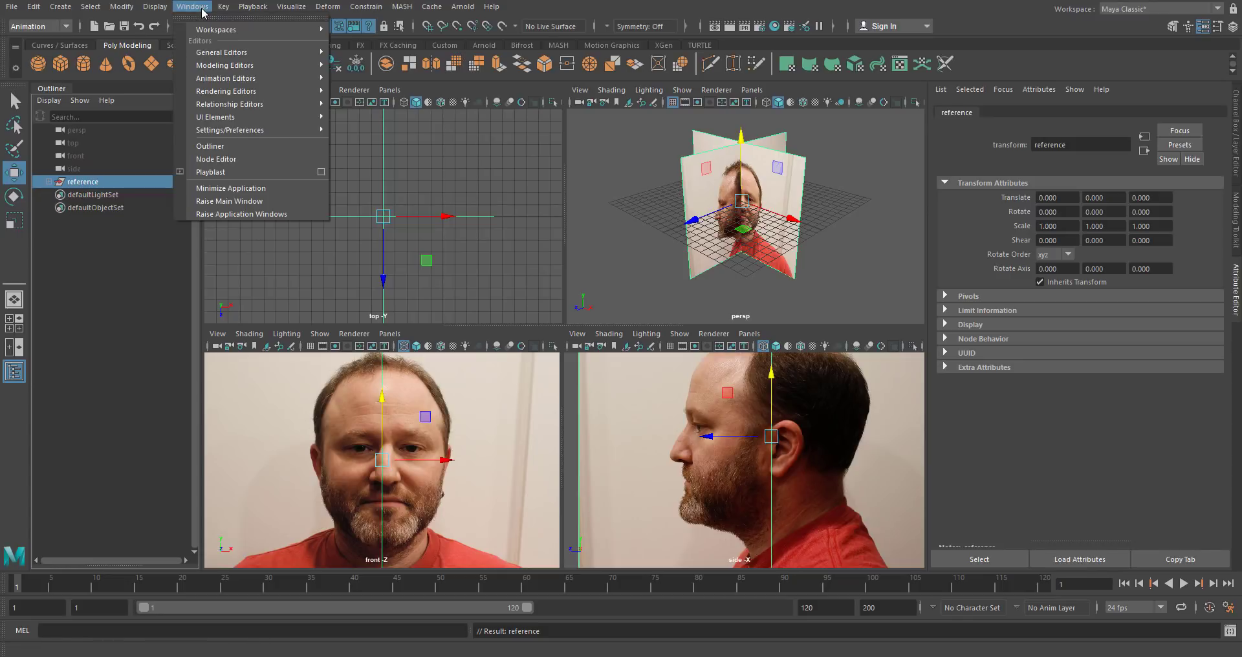
{"action": "mouse_move", "coordinate": [259, 67]}
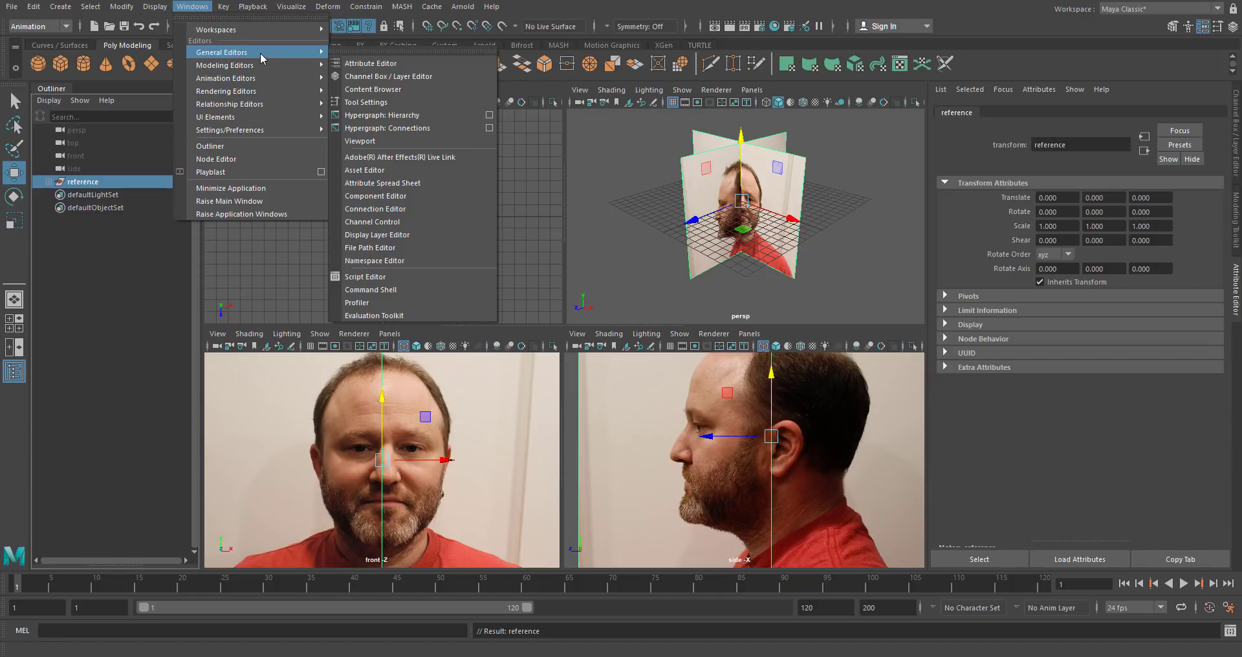
{"action": "left_click", "coordinate": [382, 89]}
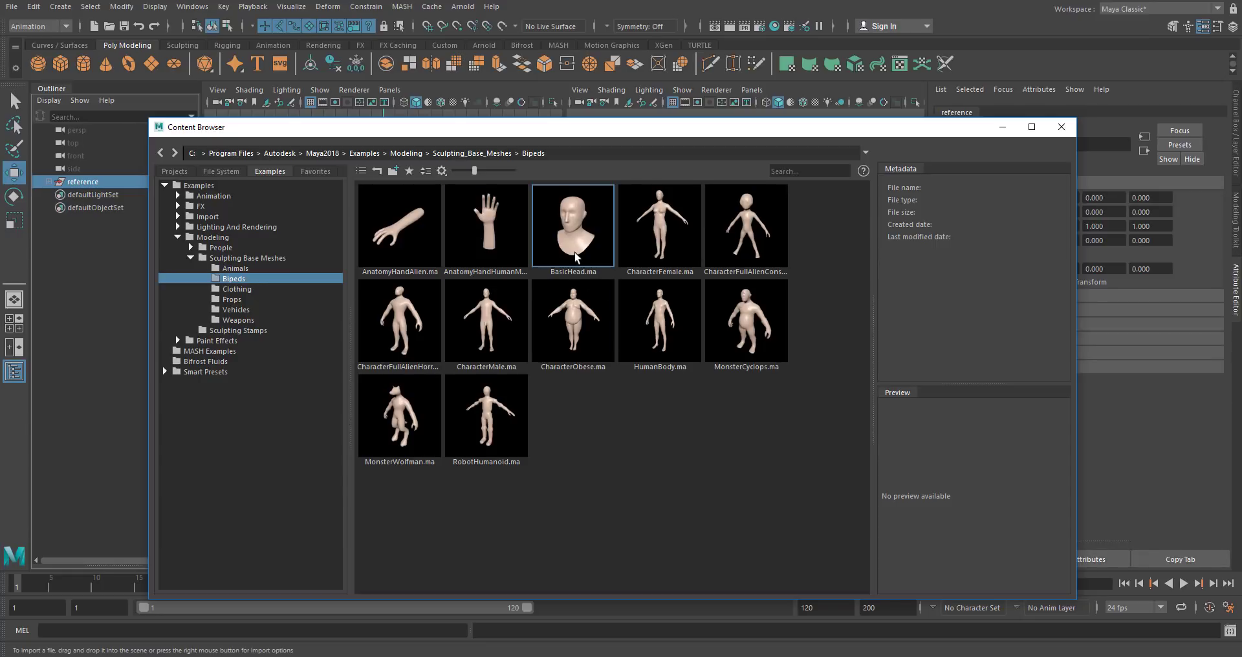
{"action": "left_click_drag", "start_coordinate": [562, 137], "coordinate": [602, 276]}
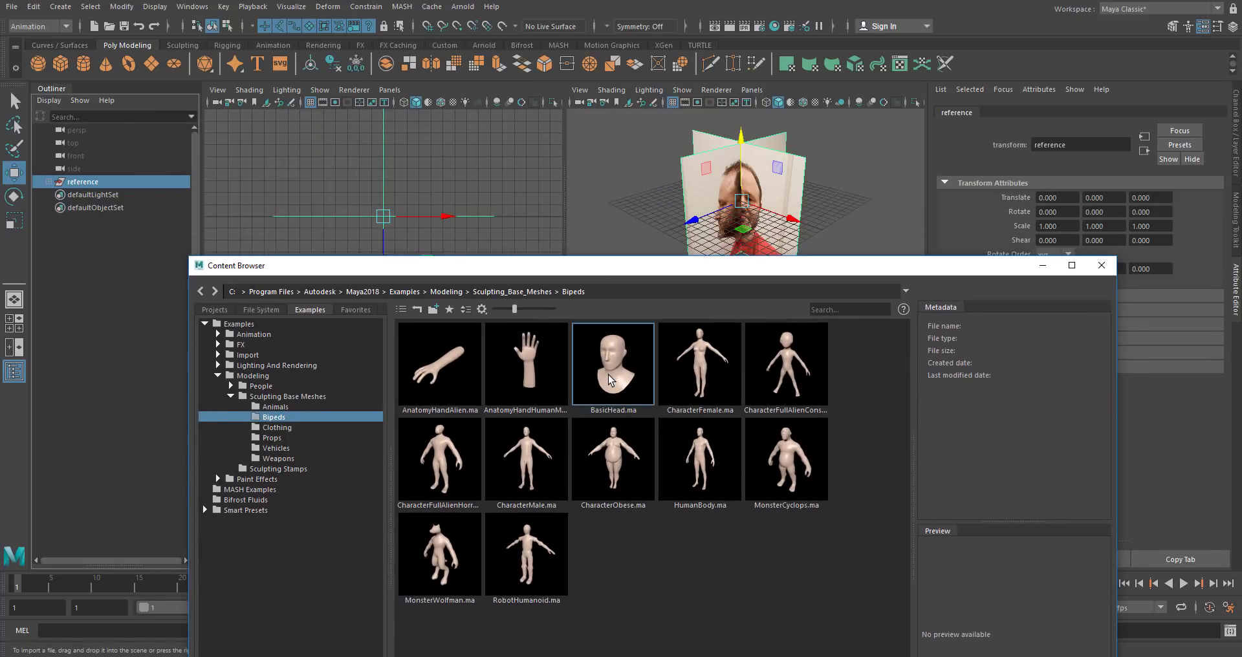
{"action": "double_click", "coordinate": [622, 343]}
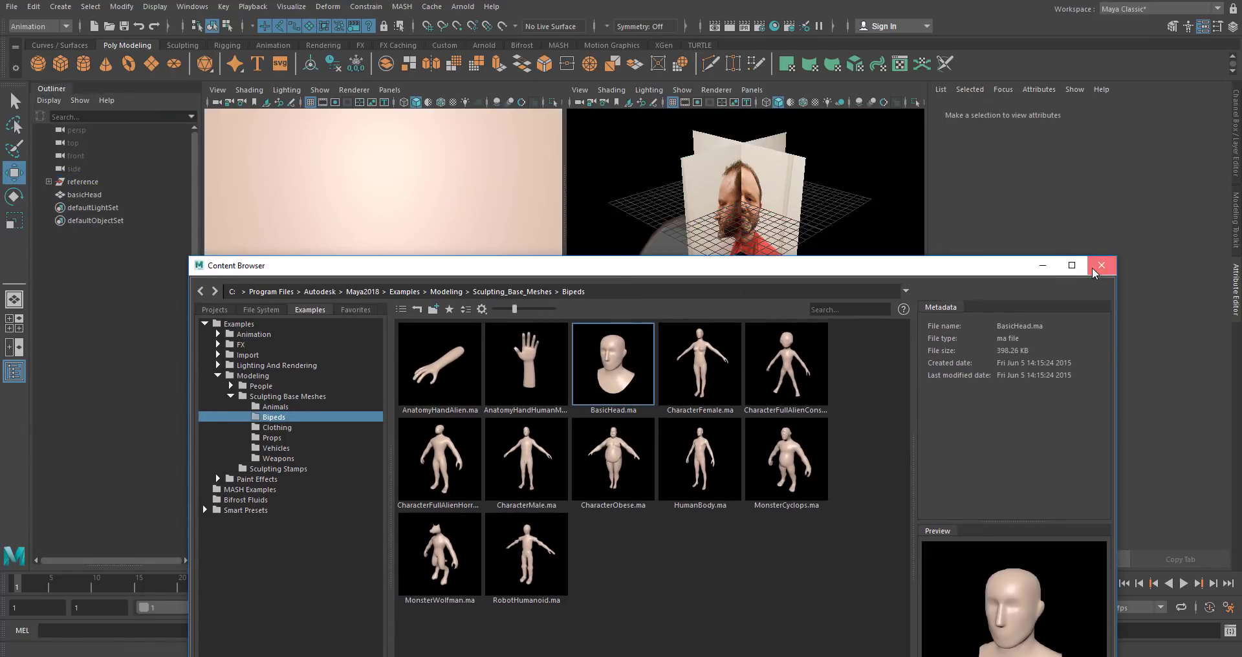
{"action": "left_click", "coordinate": [1103, 265]}
Step: Frame the head and scale the reference group up uniformly to 11.868
{"action": "right_click_drag", "start_coordinate": [813, 258], "coordinate": [716, 244], "text": "alt"}
{"action": "key", "text": "f"}
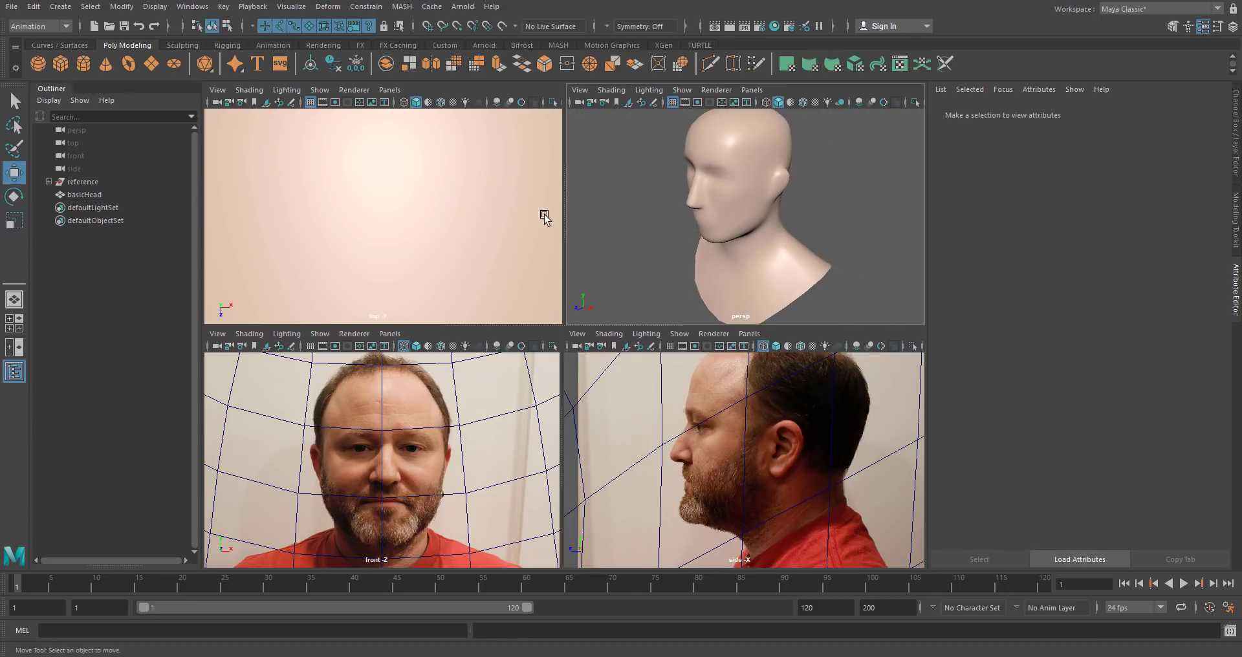
{"action": "left_click_drag", "start_coordinate": [771, 244], "coordinate": [739, 241], "text": "alt"}
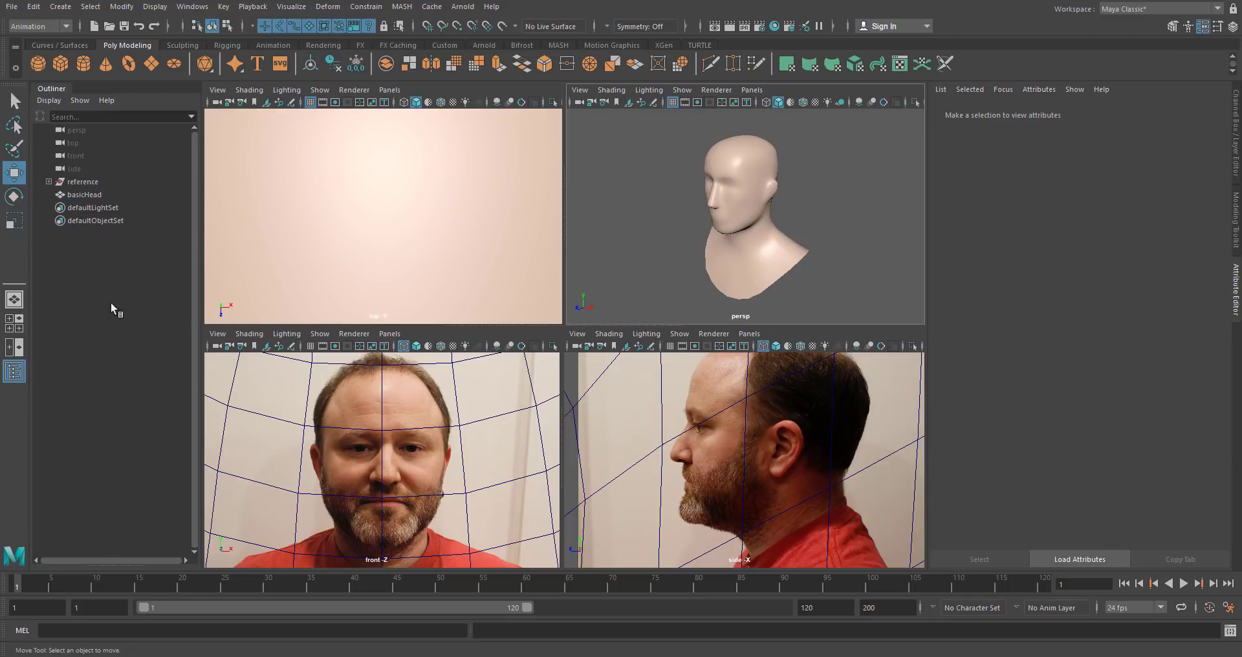
{"action": "left_click", "coordinate": [82, 181]}
{"action": "key", "text": "r"}
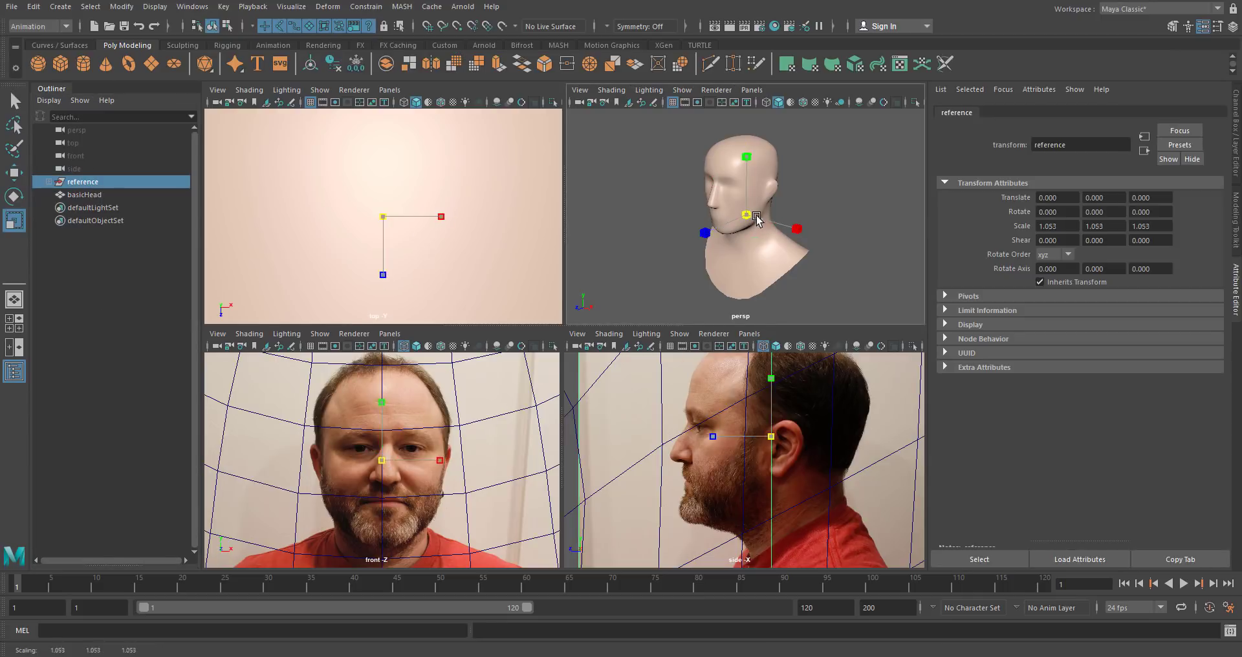
{"action": "left_click_drag", "start_coordinate": [747, 214], "coordinate": [893, 243]}
{"action": "key", "text": "f"}
{"action": "key", "text": "f"}
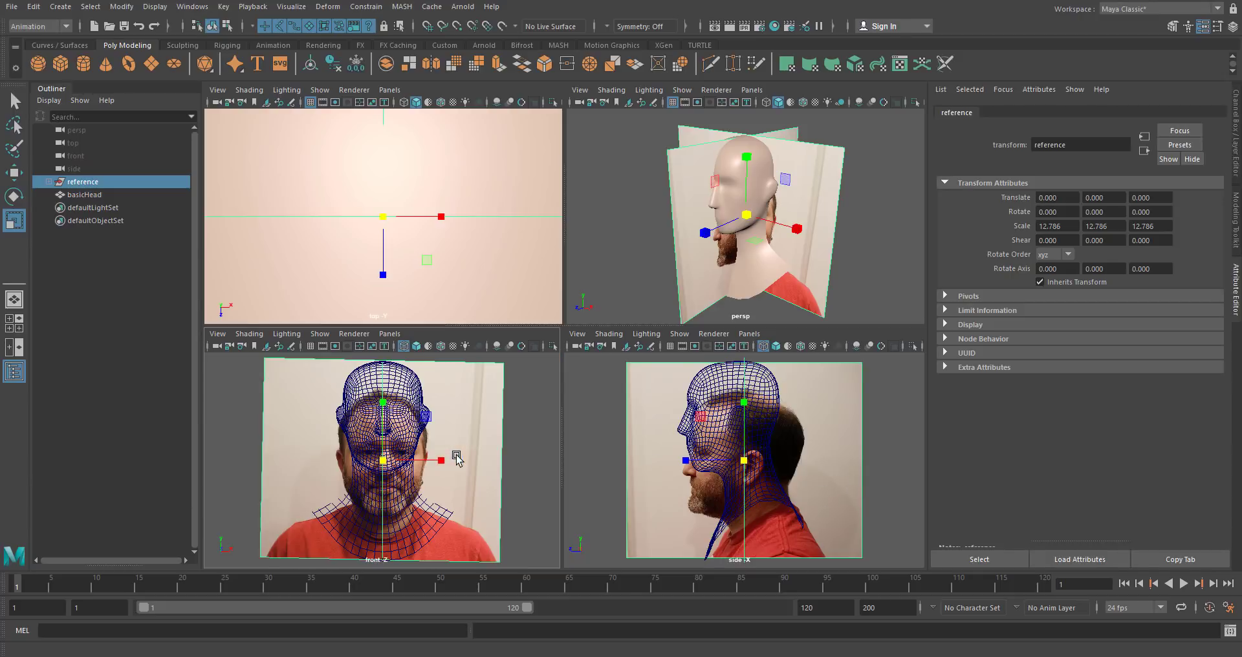
Step: Move the reference group to 0, 41.179, 11.403 so the photos match the head
{"action": "key", "text": "w"}
{"action": "left_click_drag", "start_coordinate": [745, 460], "coordinate": [745, 425]}
{"action": "right_click_drag", "start_coordinate": [396, 444], "coordinate": [424, 482], "text": "alt"}
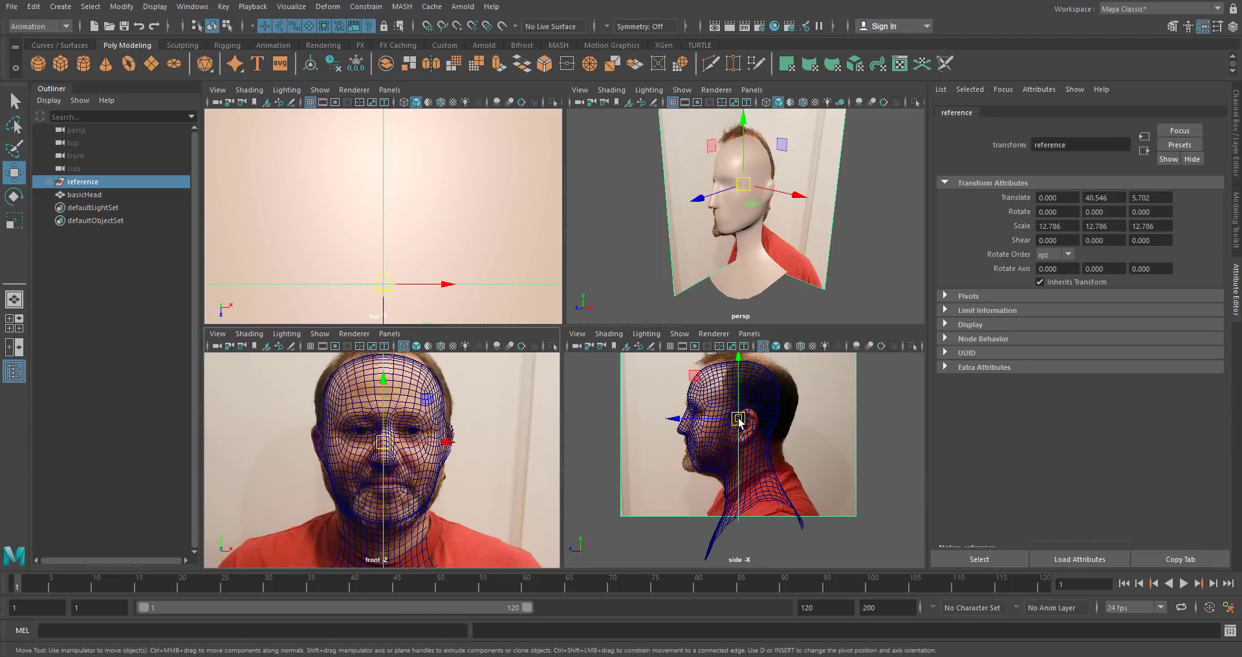
{"action": "left_click_drag", "start_coordinate": [738, 419], "coordinate": [732, 421]}
{"action": "key", "text": "r"}
{"action": "key", "text": "w"}
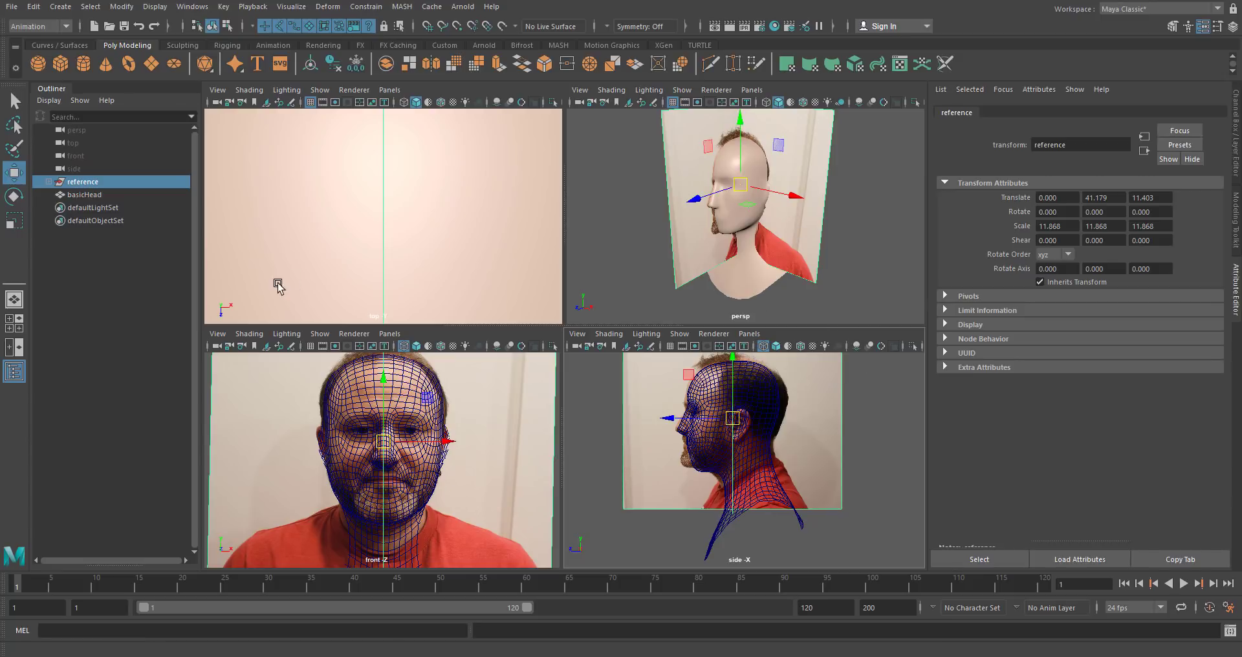
{"action": "left_click_drag", "start_coordinate": [863, 237], "coordinate": [842, 259], "text": "alt"}
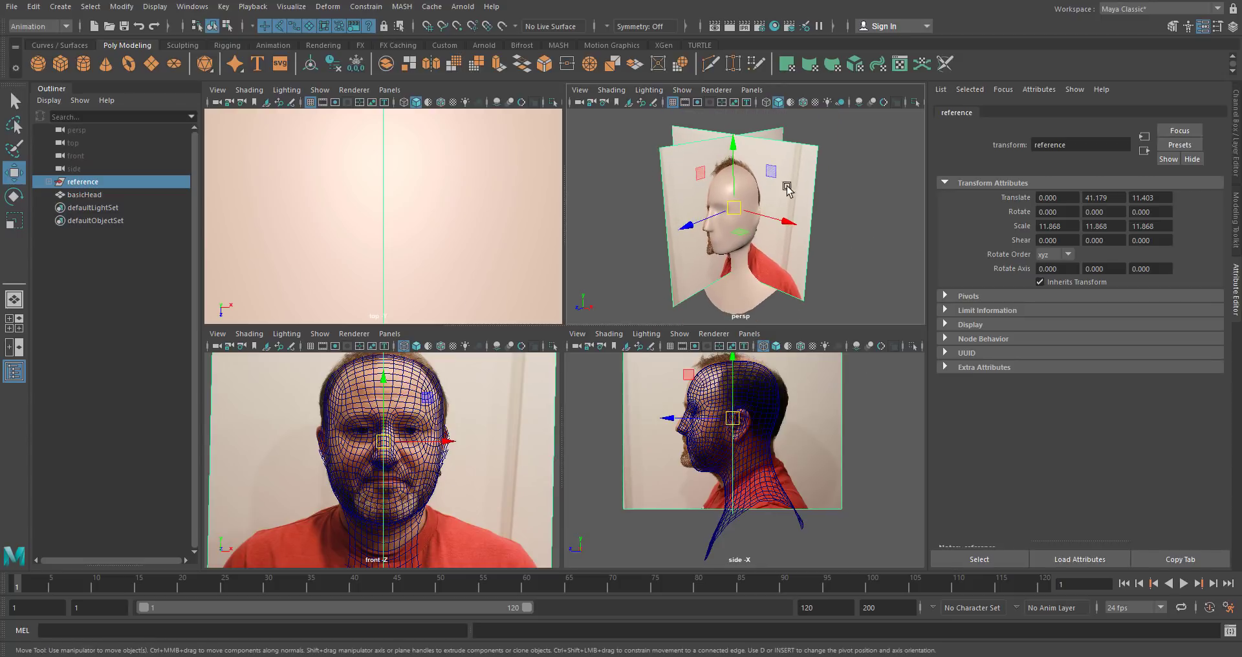
{"action": "left_click_drag", "start_coordinate": [721, 166], "coordinate": [693, 154], "text": "alt"}
Step: Turn off Image Planes in the perspective view's Show menu, leaving only the head visible
{"action": "left_click", "coordinate": [684, 92]}
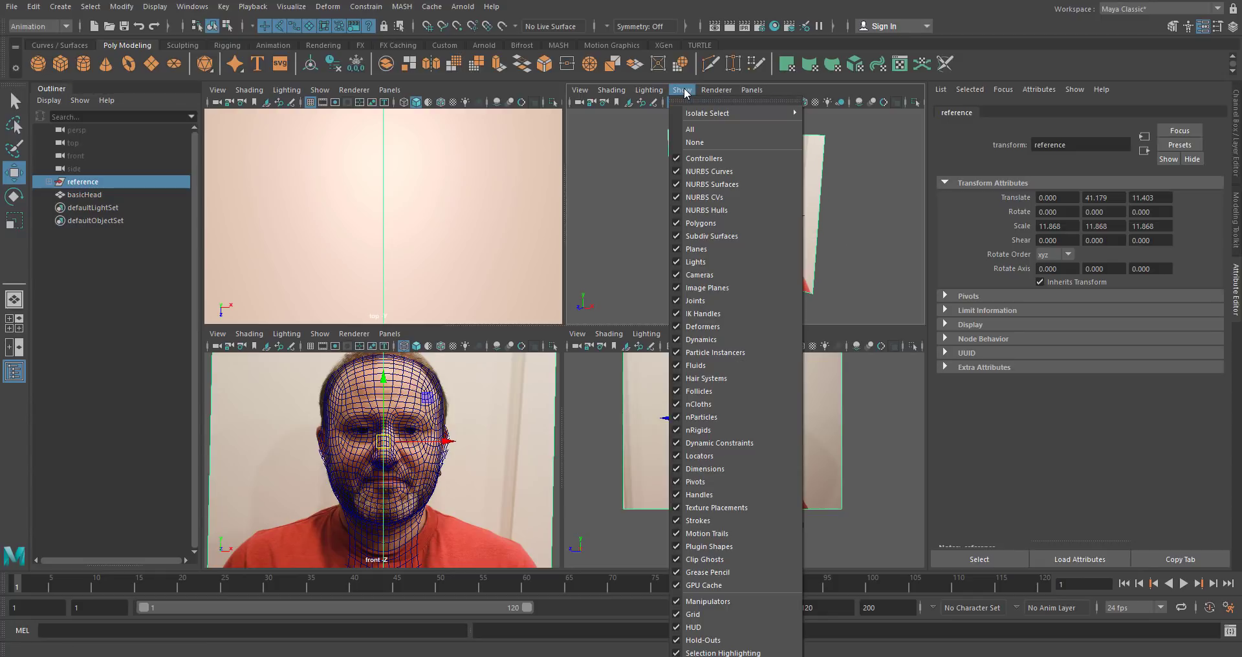
{"action": "left_click", "coordinate": [712, 287]}
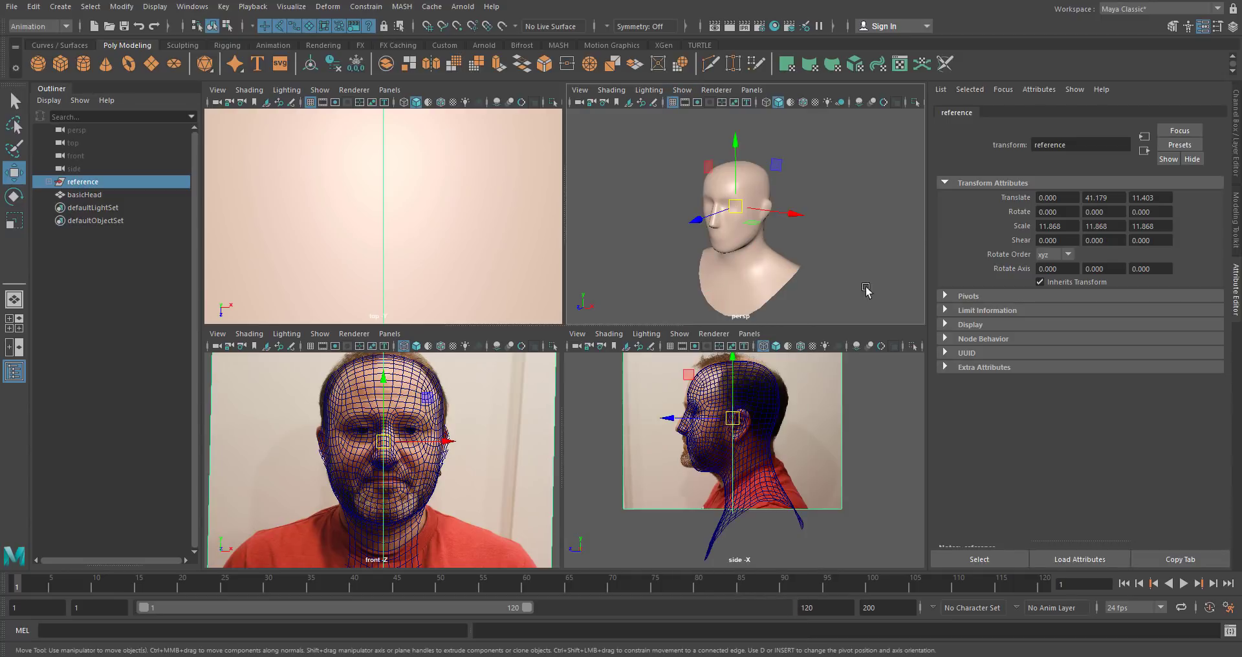
{"action": "left_click_drag", "start_coordinate": [791, 236], "coordinate": [712, 236], "text": "alt"}
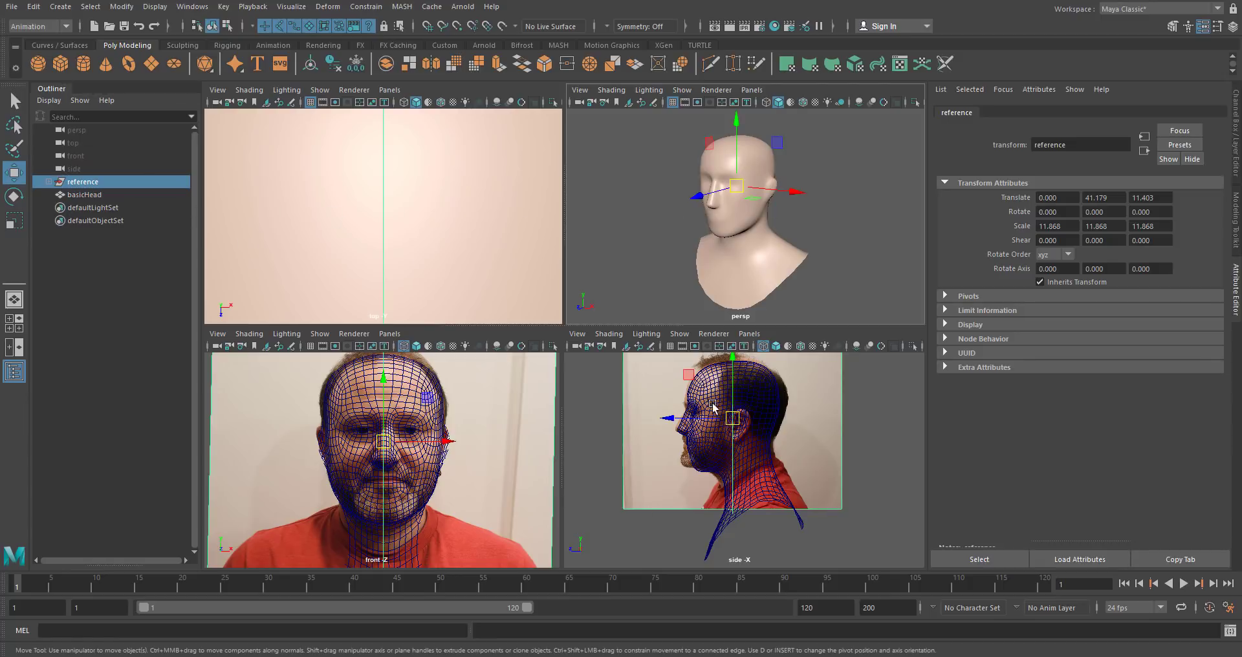
Step: Put imagePlane1 and imagePlane2 on a new display layer 'ref_pics' with display type Reference
{"action": "left_click", "coordinate": [1237, 170]}
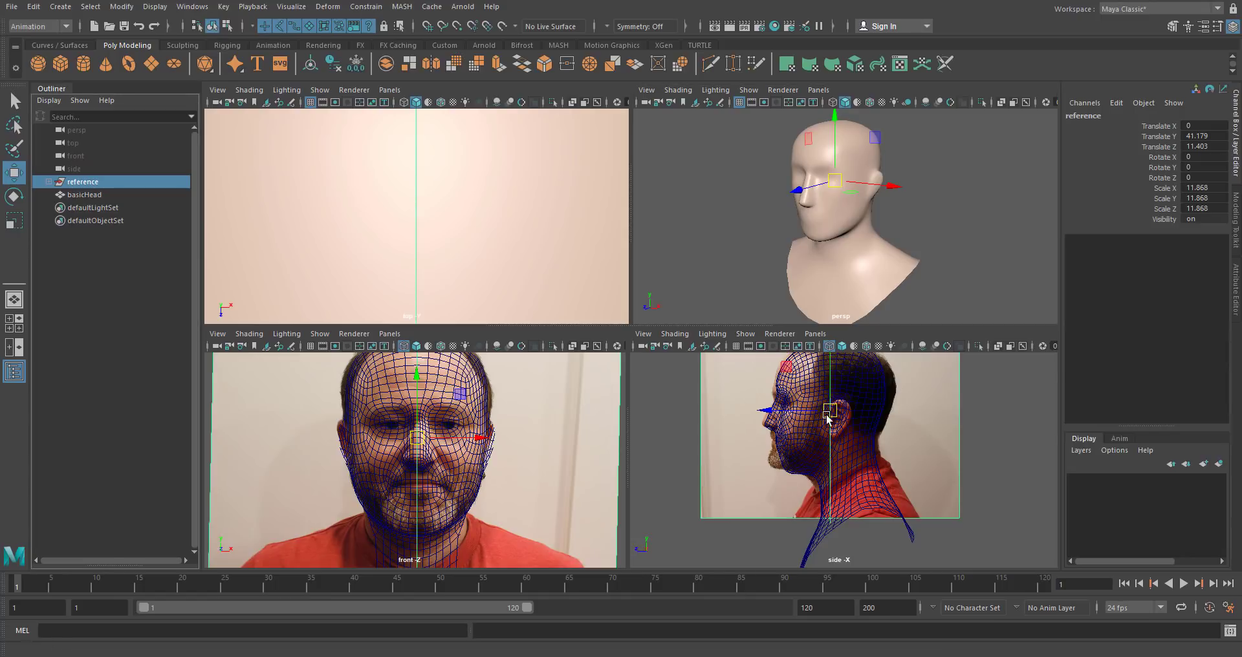
{"action": "left_click", "coordinate": [49, 185]}
{"action": "left_click_drag", "start_coordinate": [83, 195], "coordinate": [92, 208]}
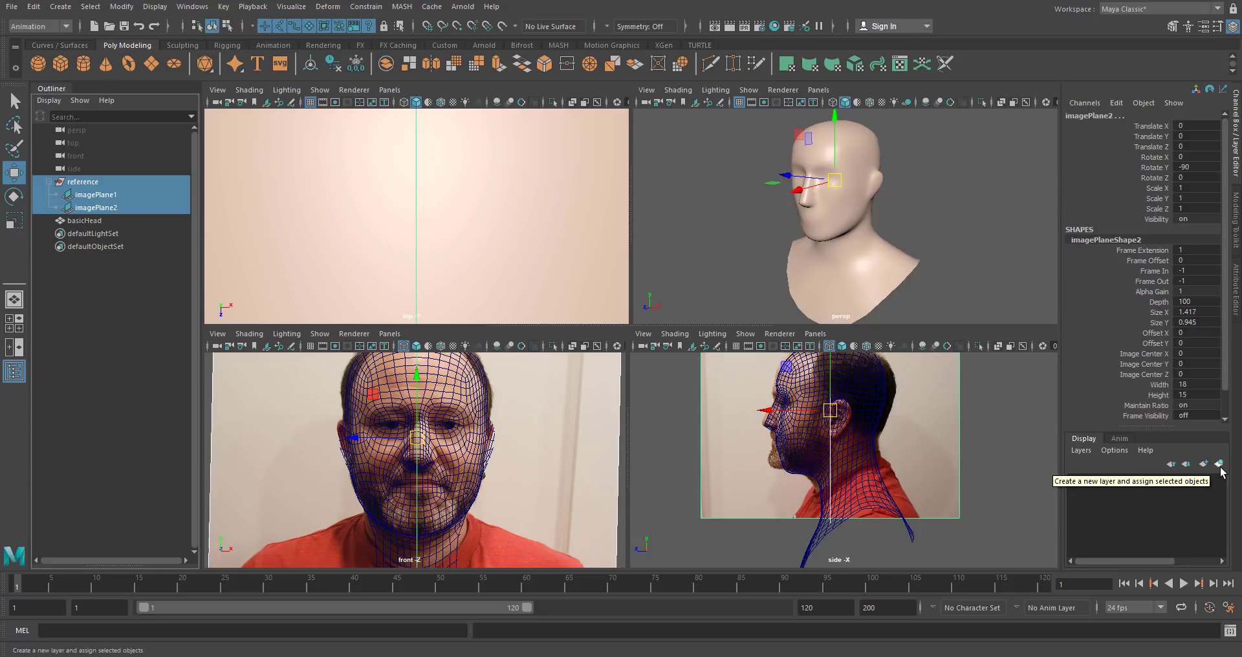
{"action": "left_click", "coordinate": [1221, 466]}
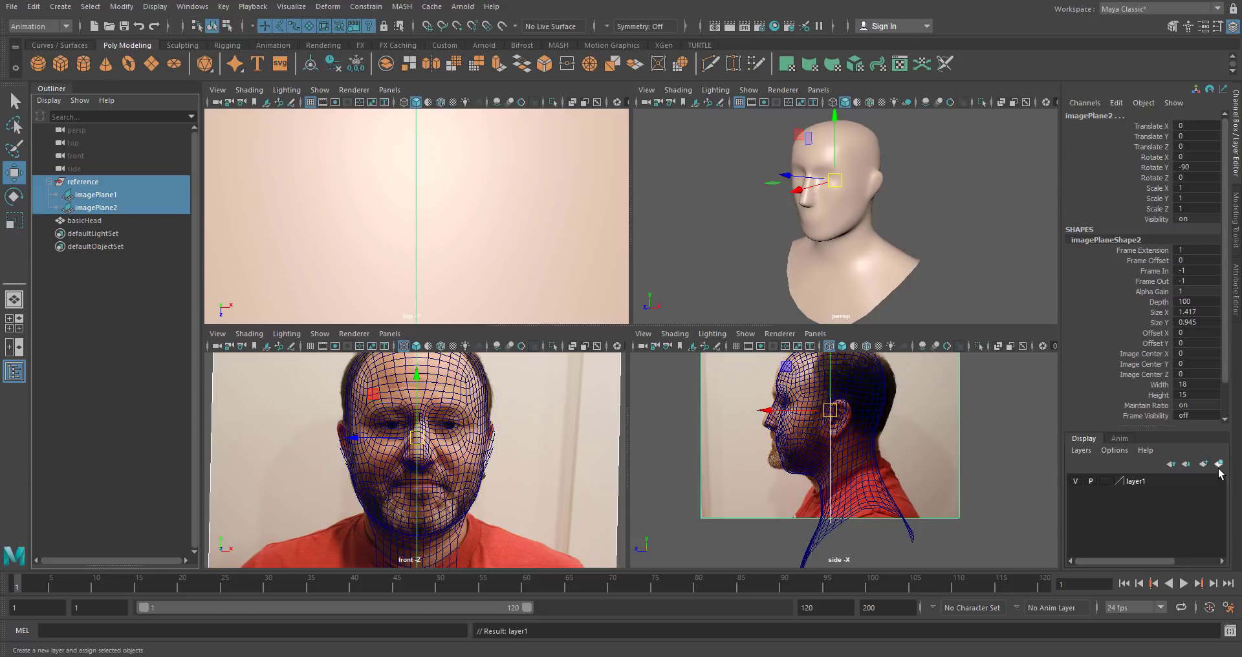
{"action": "double_click", "coordinate": [1144, 483]}
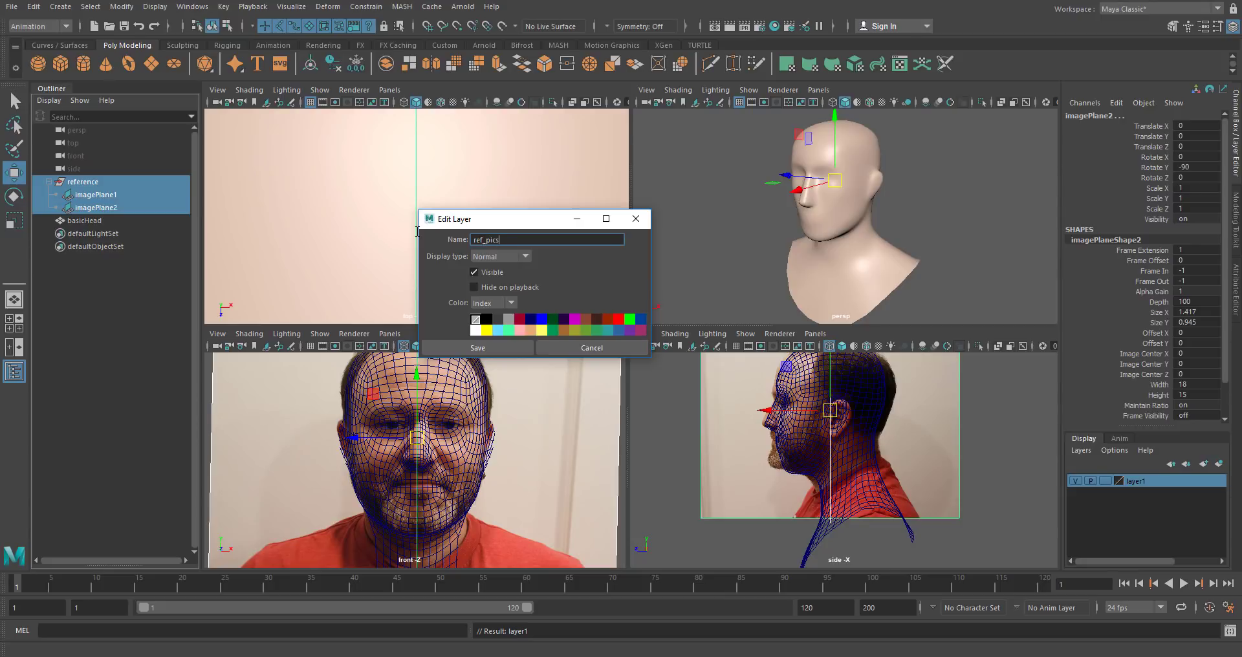
{"action": "left_click", "coordinate": [502, 255]}
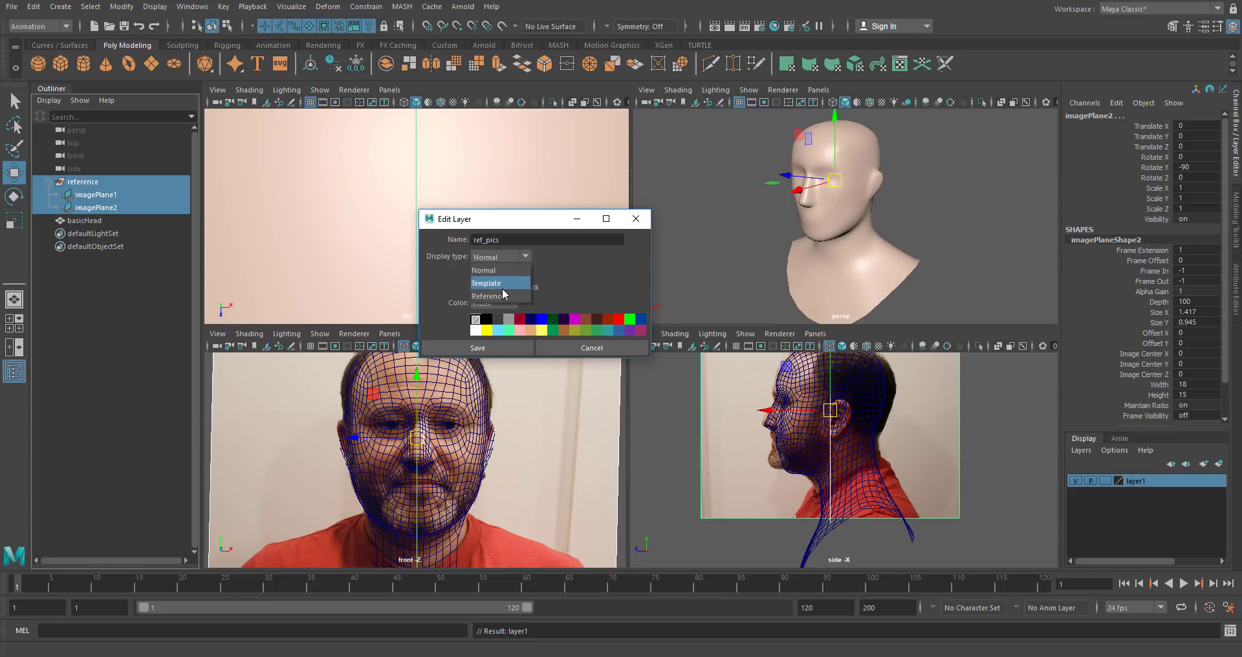
{"action": "left_click", "coordinate": [502, 297]}
{"action": "left_click", "coordinate": [479, 349]}
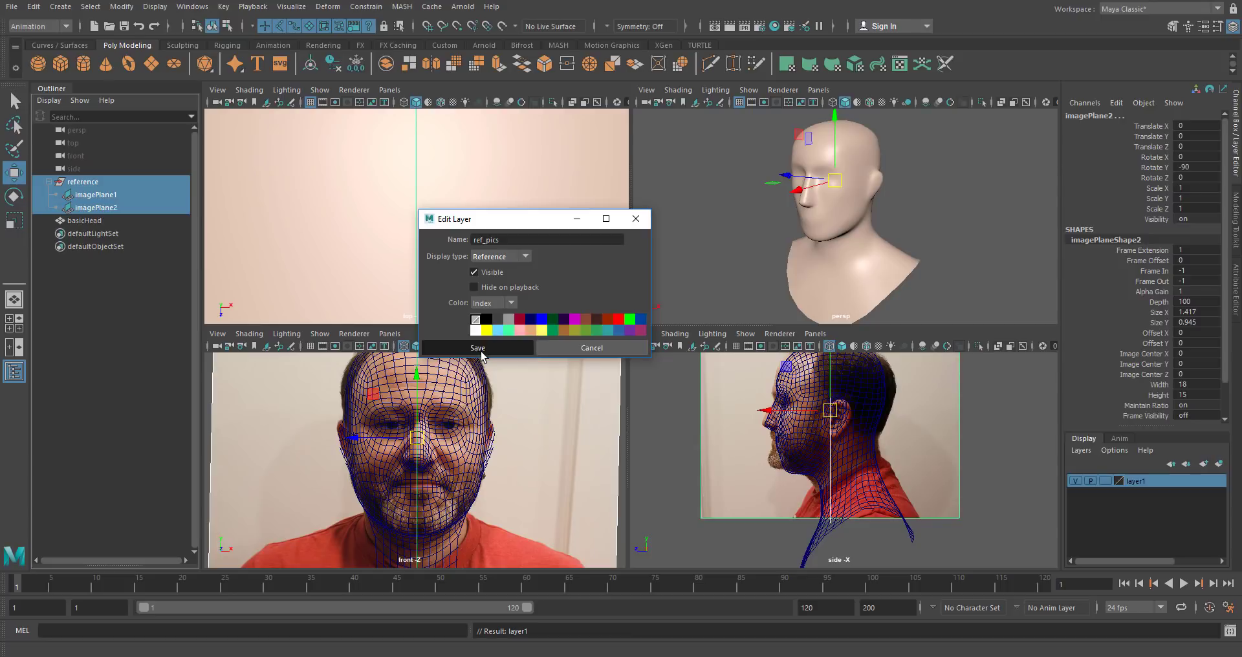
{"action": "left_click", "coordinate": [700, 445]}
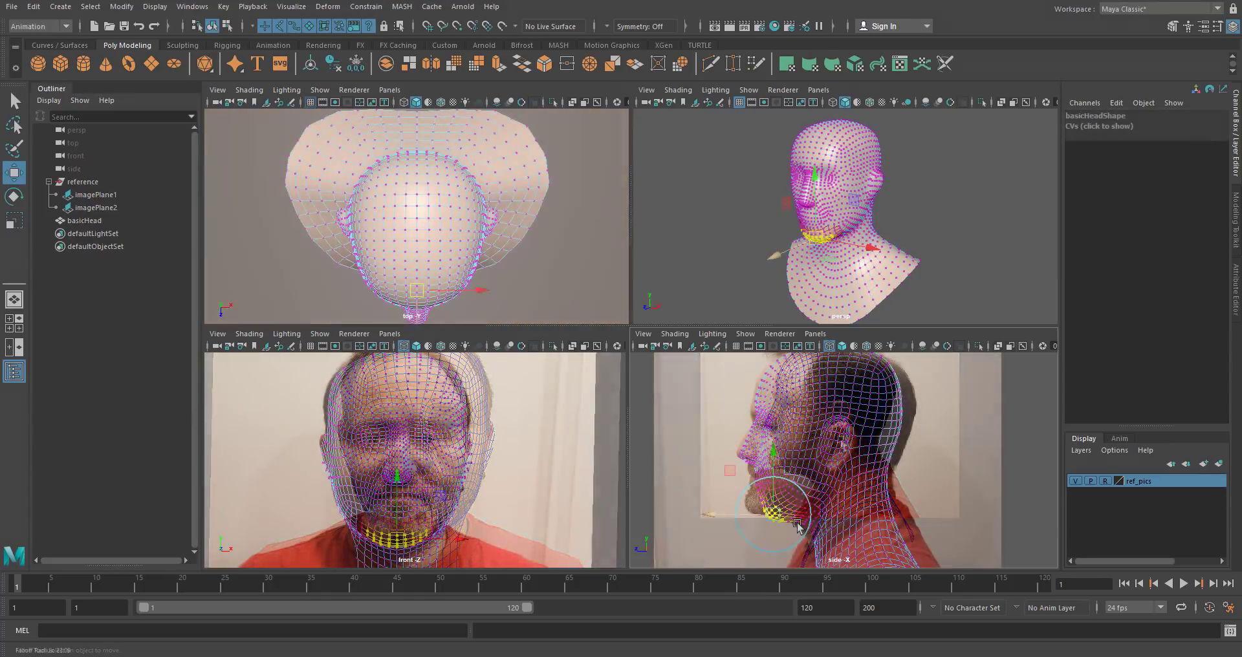
Step: Pull the chin and nose CVs to match the photo, then pick forehead control points
{"action": "left_click_drag", "start_coordinate": [771, 518], "coordinate": [749, 507]}
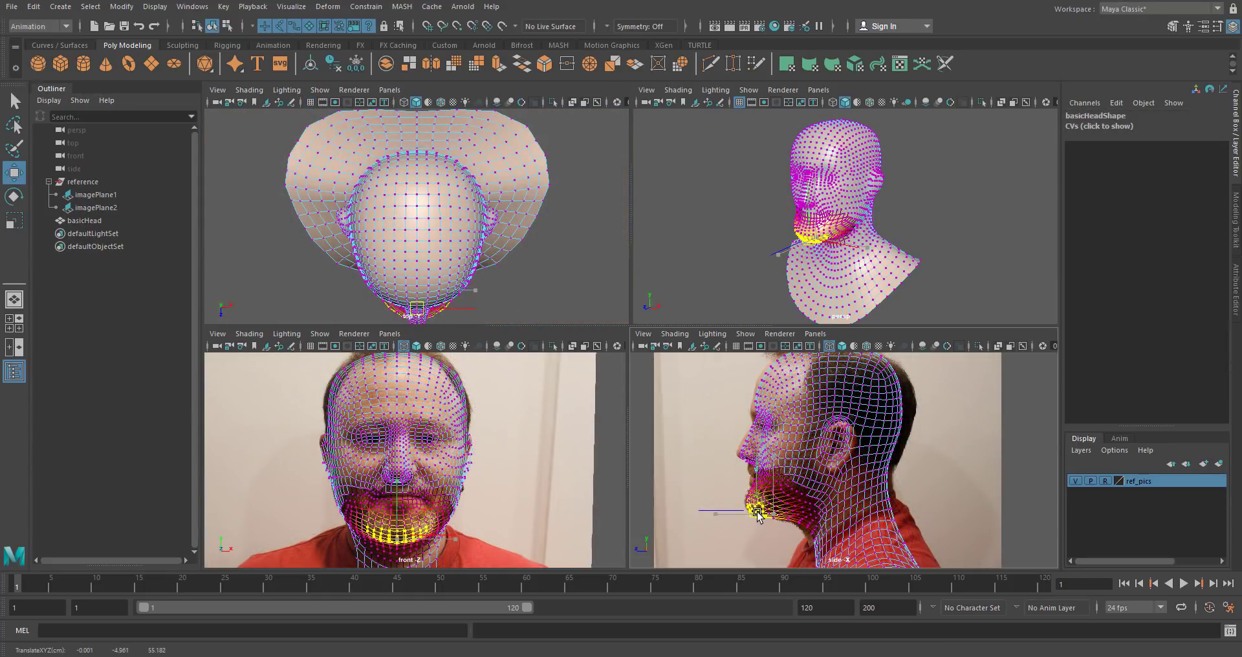
{"action": "left_click_drag", "start_coordinate": [727, 435], "coordinate": [754, 462]}
{"action": "left_click", "coordinate": [776, 391]}
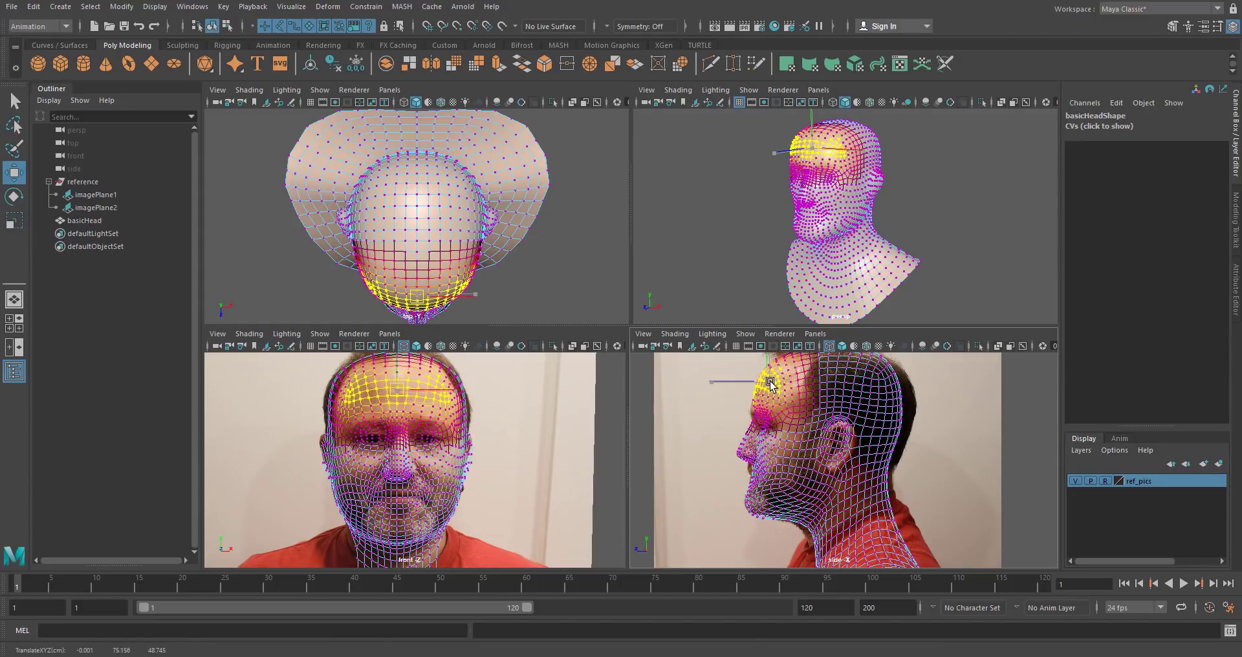
{"action": "left_click", "coordinate": [845, 139]}
Step: Return to object mode with F8 and leave the head mesh deselected
{"action": "key", "text": "F8"}
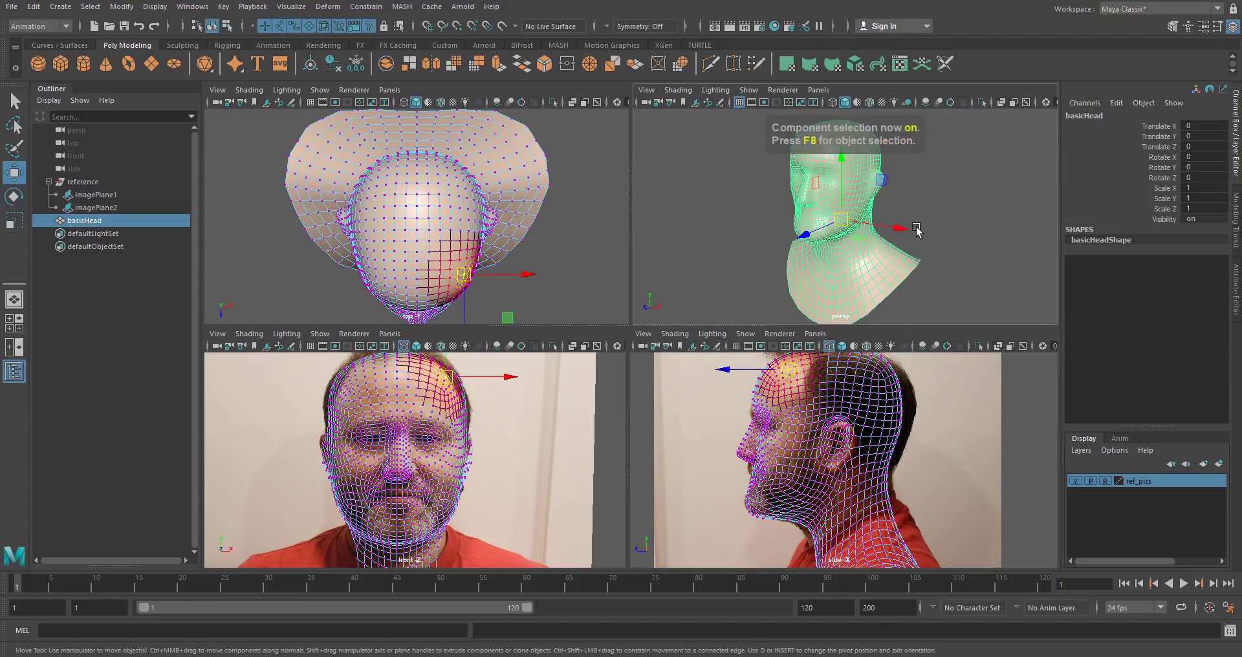
{"action": "left_click", "coordinate": [977, 271]}
{"action": "left_click", "coordinate": [888, 256]}
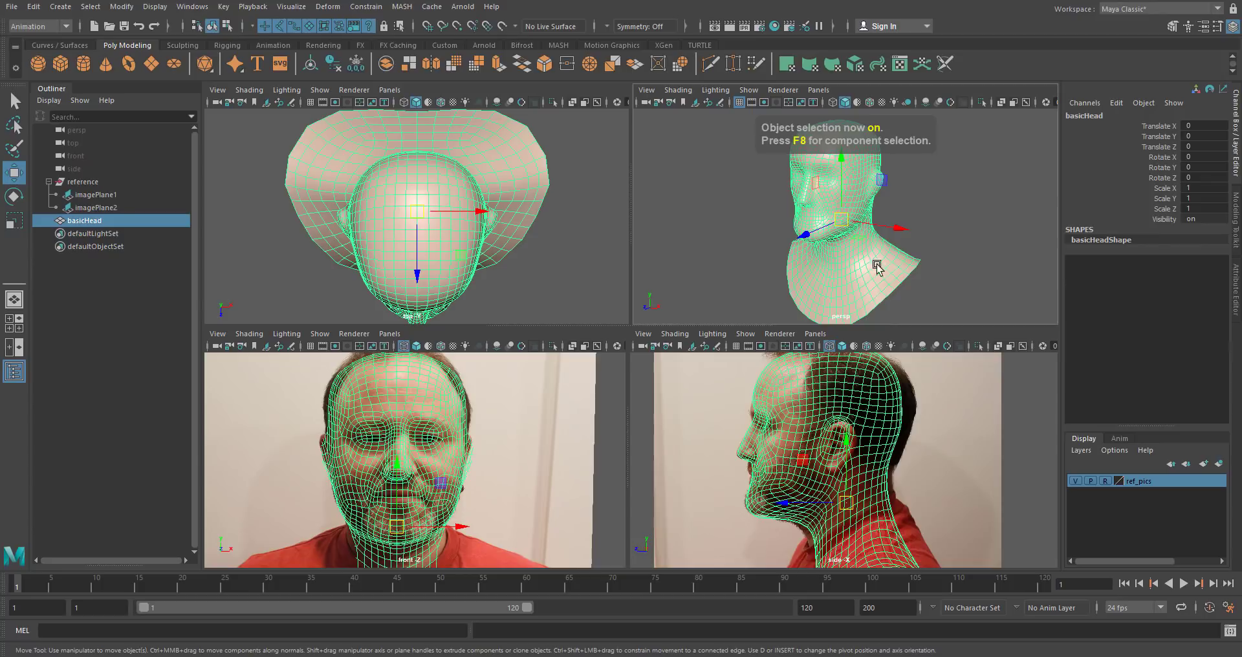
{"action": "left_click", "coordinate": [959, 258]}
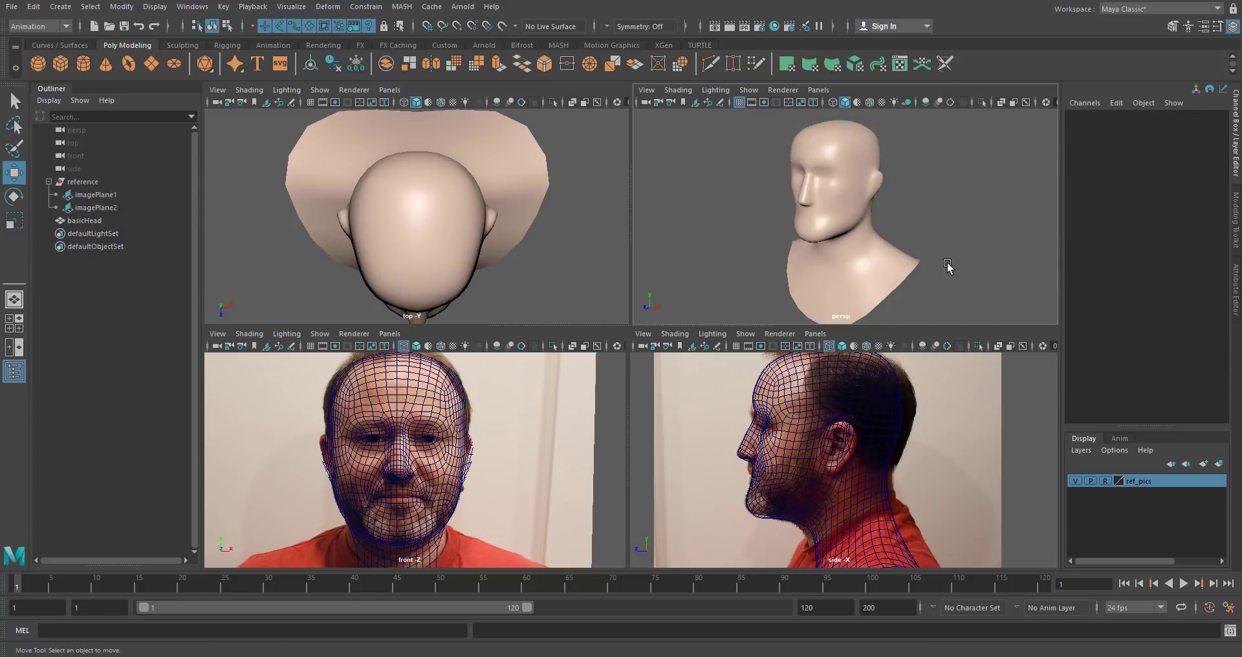